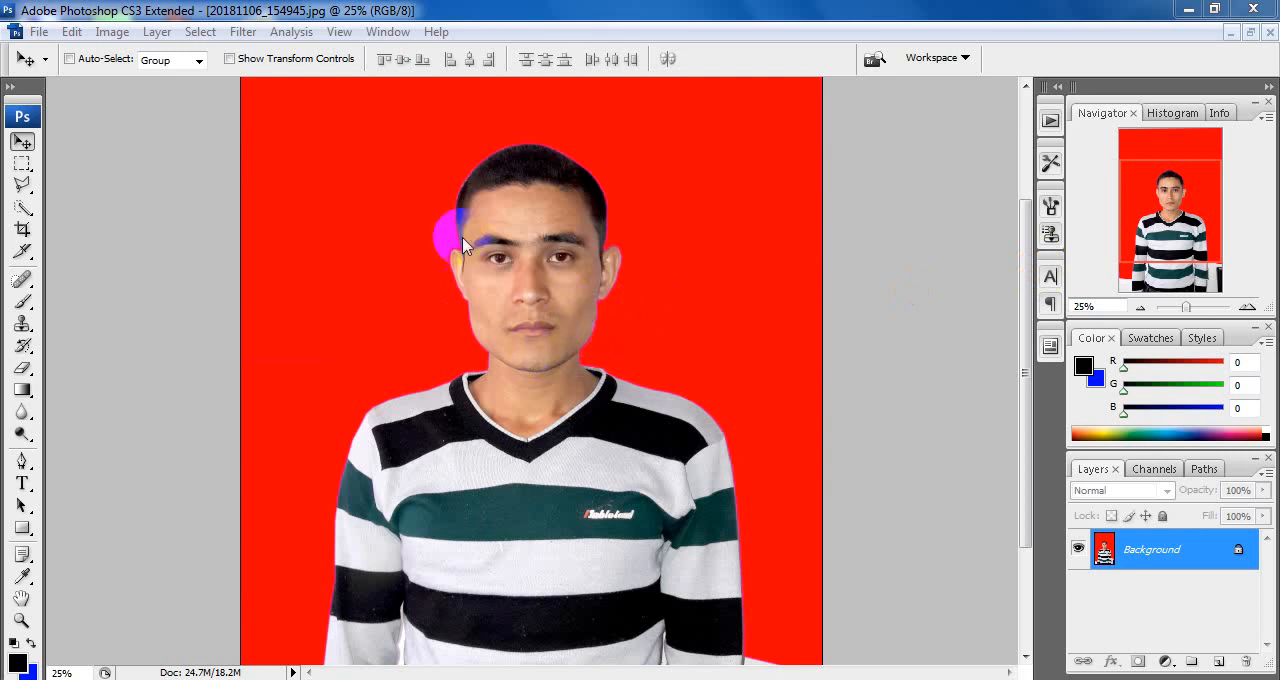
# Step: Create a new action named "p.p size photo" in the Default Actions set and start recording it
pyautogui.click(385, 33)
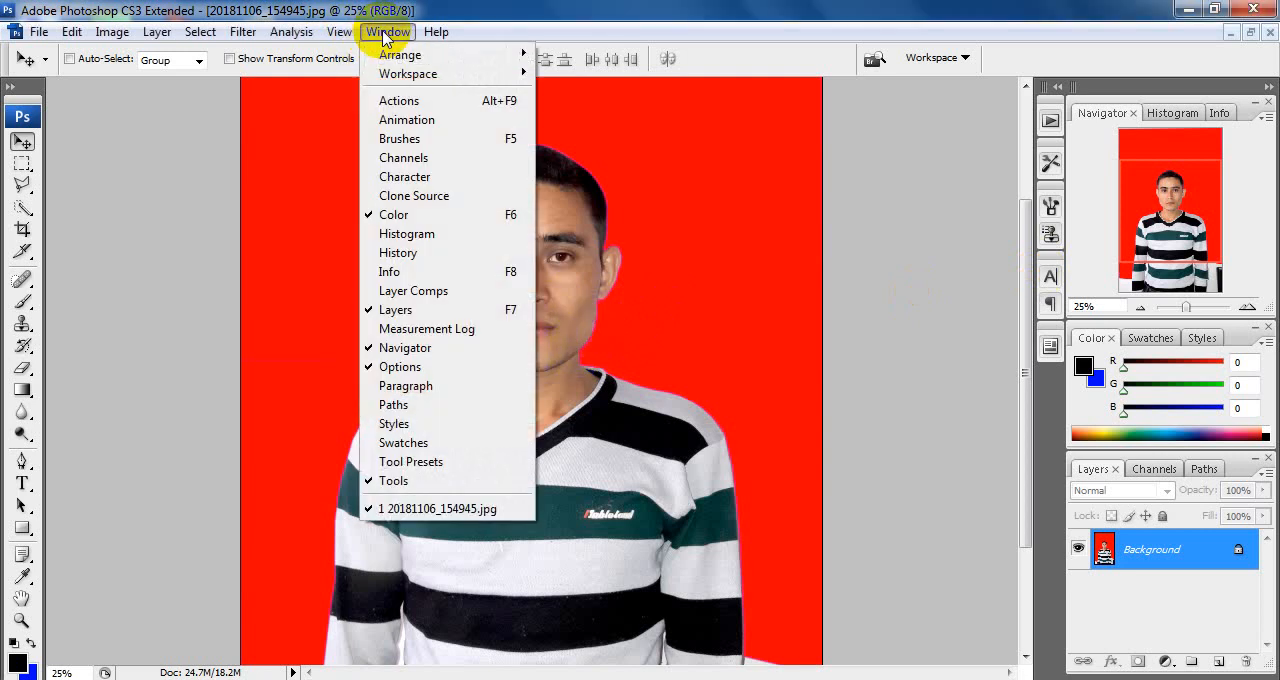
pyautogui.click(478, 104)
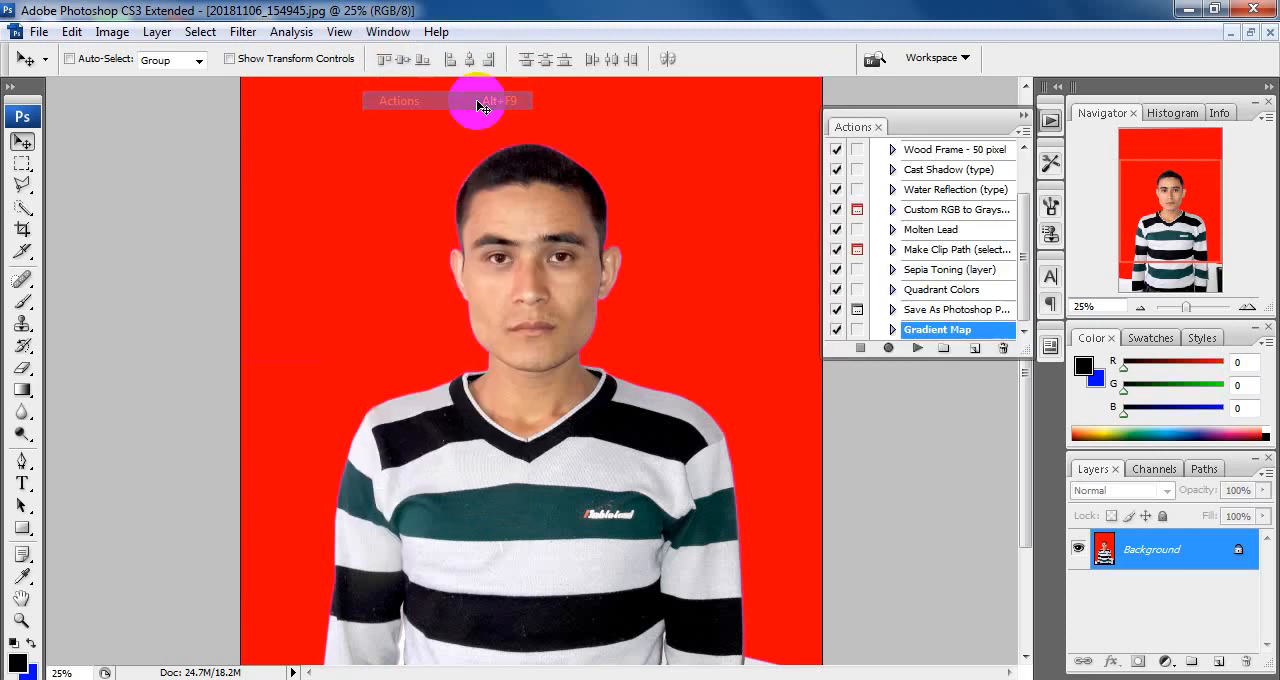
pyautogui.click(1025, 134)
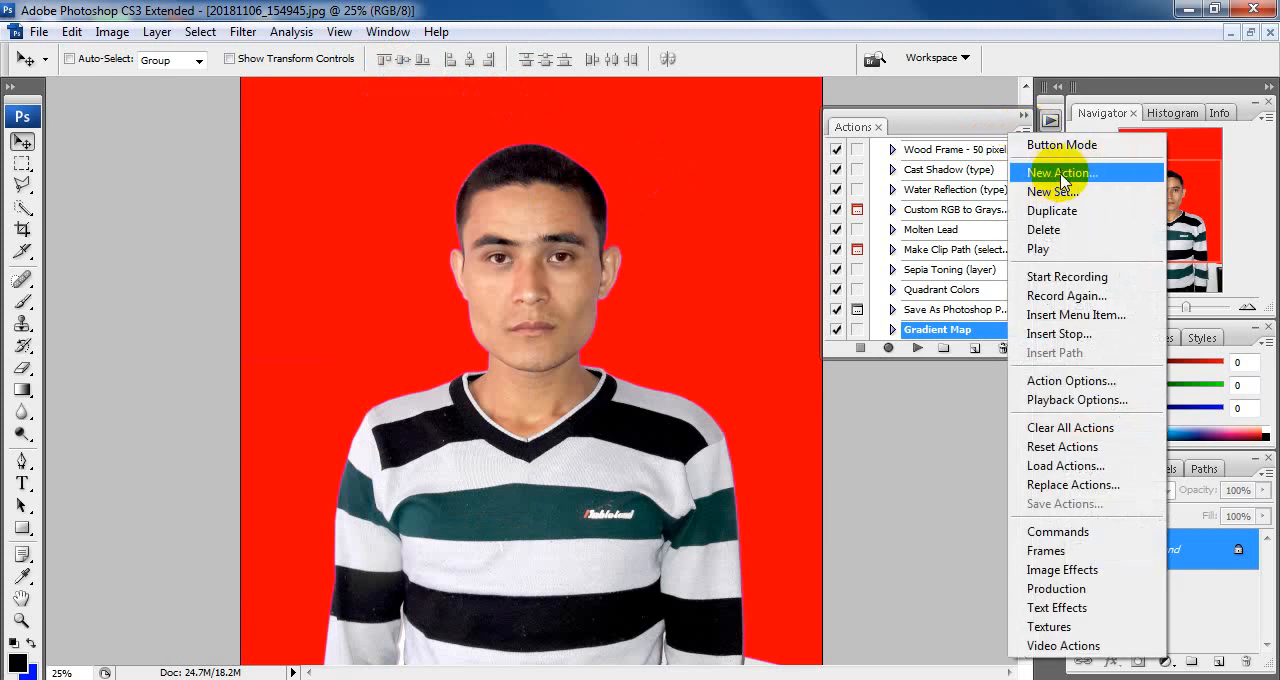
pyautogui.click(1052, 174)
pyautogui.moveTo(518, 97); pyautogui.dragTo(833, 157)
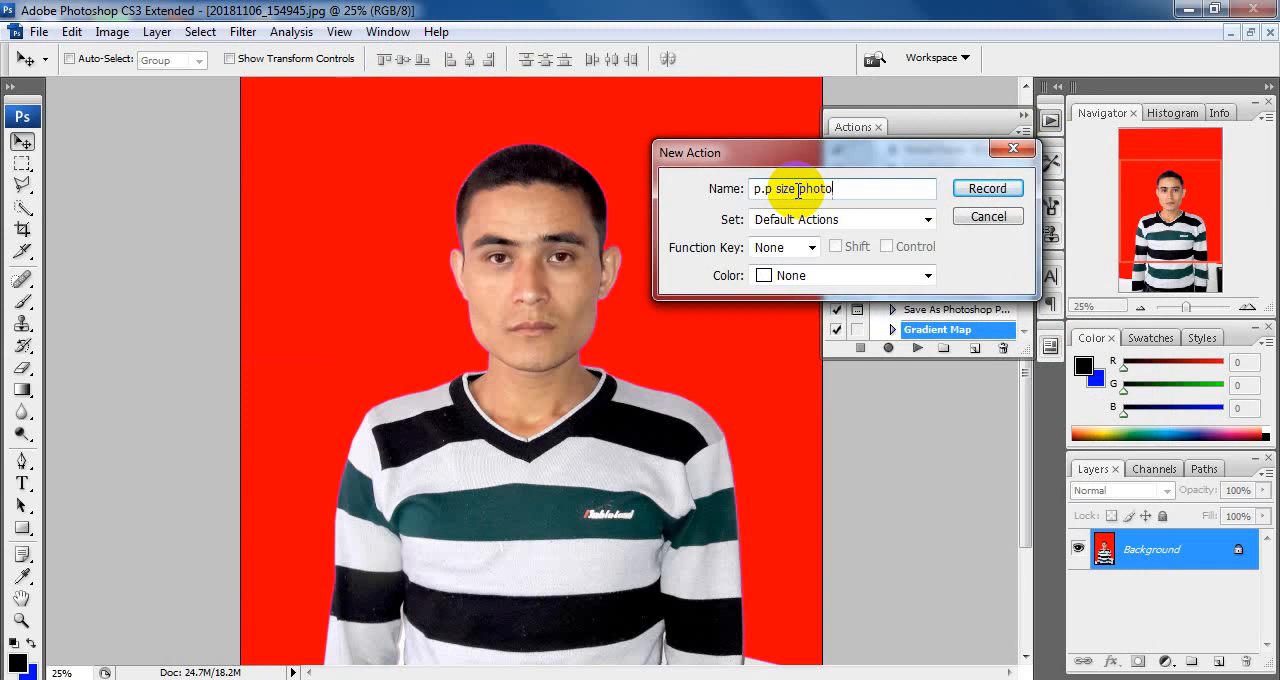
pyautogui.click(986, 189)
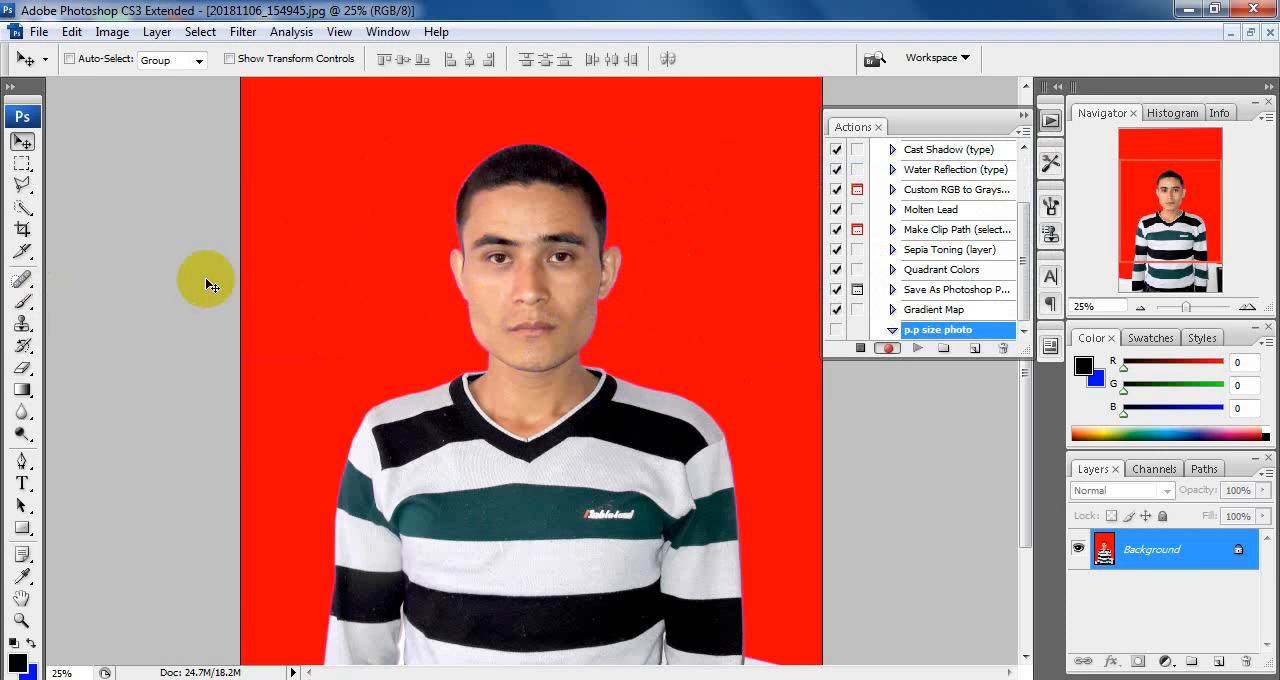
# Step: Crop the portrait to the head and shoulders at 32 mm by 38 mm and 300 pixels/inch
pyautogui.click(20, 232)
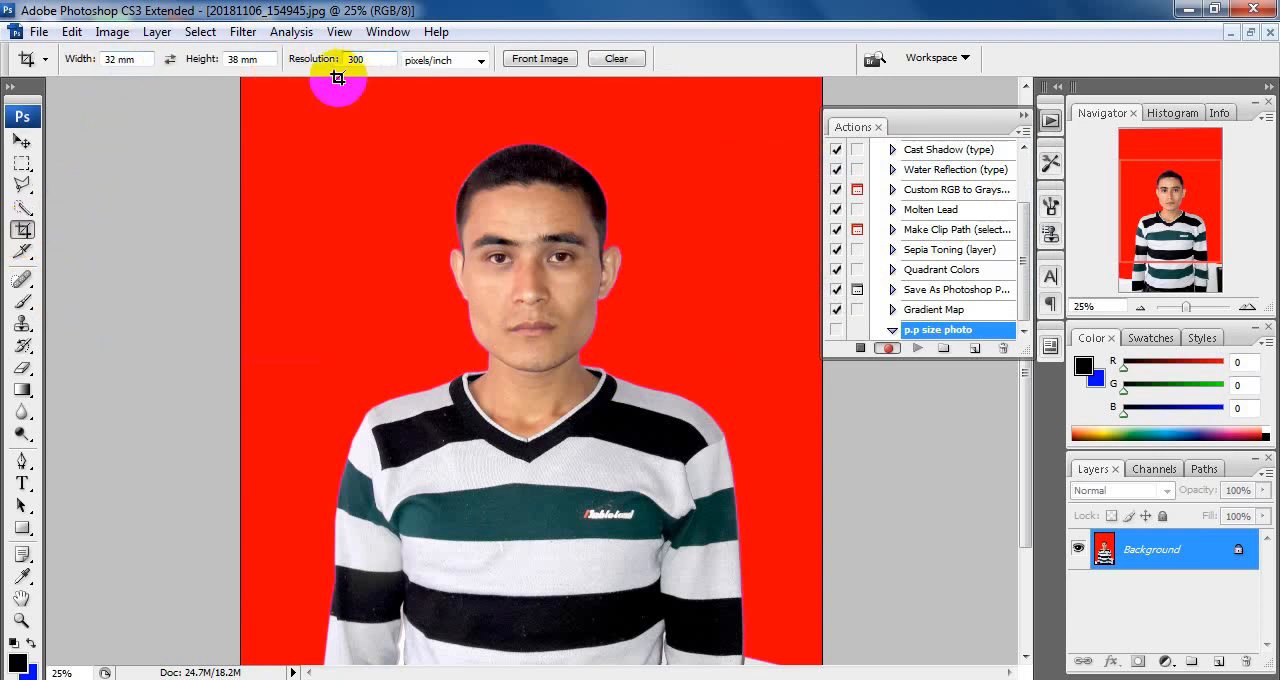
pyautogui.moveTo(353, 149); pyautogui.dragTo(771, 510)
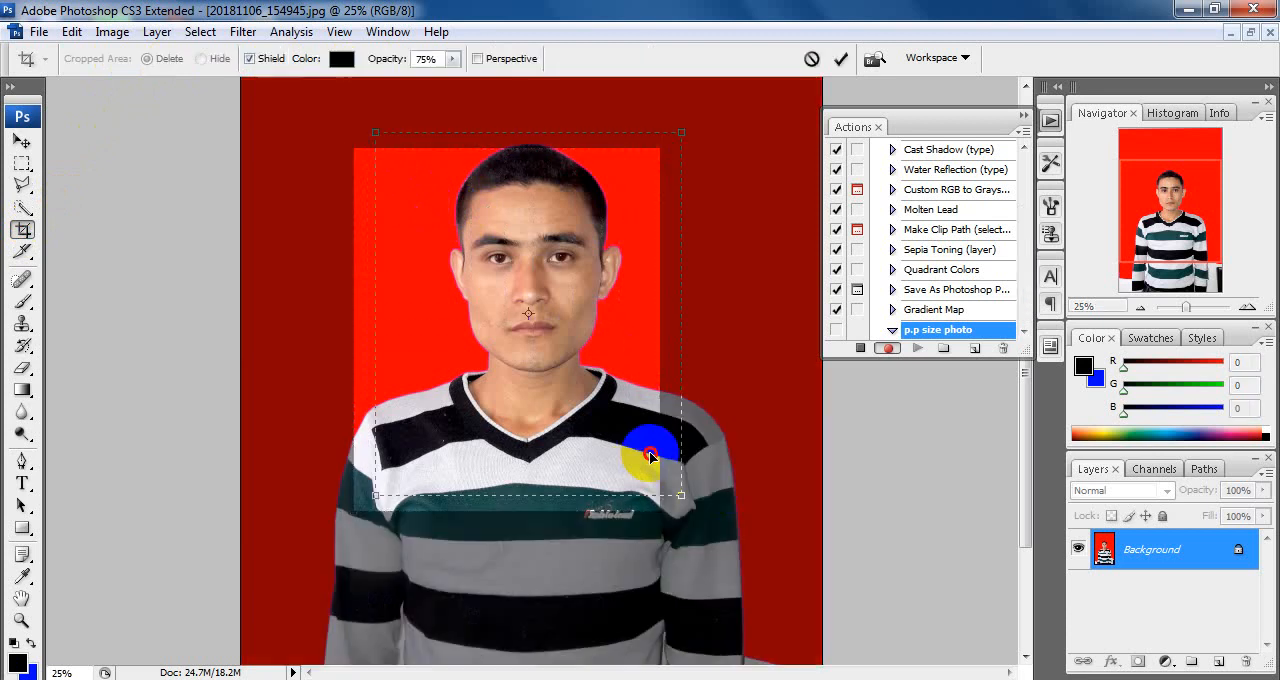
pyautogui.moveTo(650, 456); pyautogui.dragTo(653, 456)
pyautogui.moveTo(686, 494); pyautogui.dragTo(682, 490)
pyautogui.press('Return')
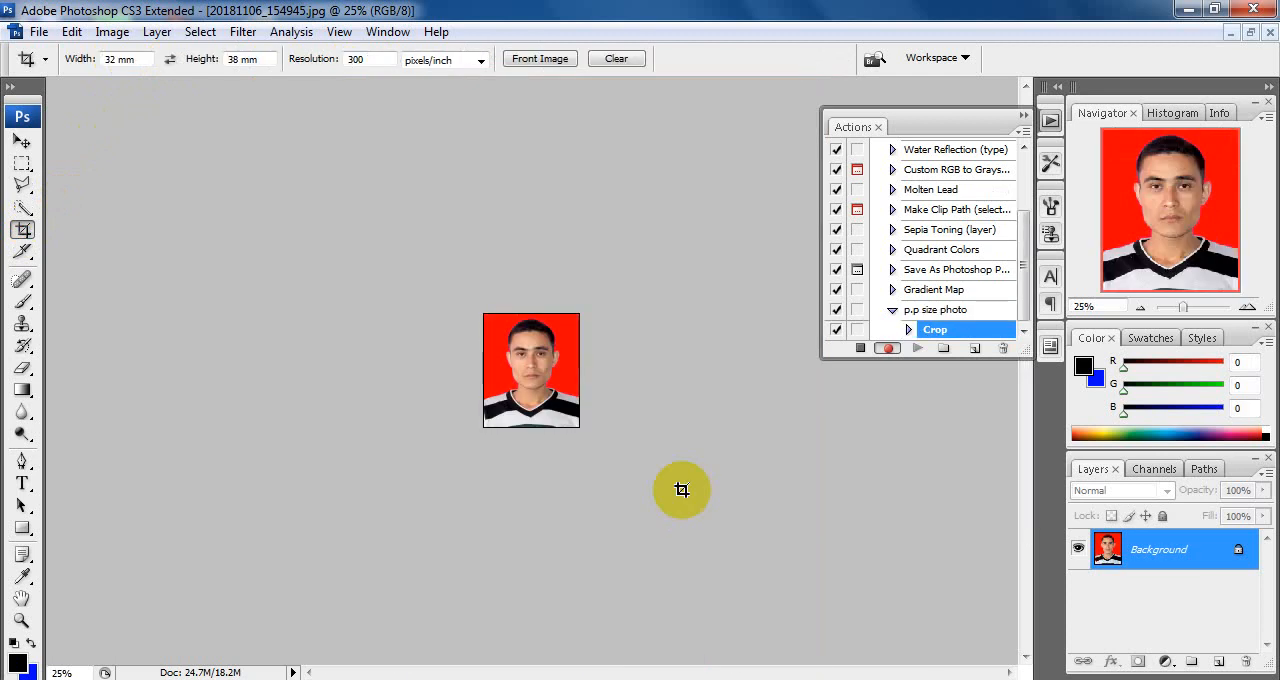
# Step: Select the entire cropped photo and copy it
pyautogui.hotkey('ctrl', 'a')
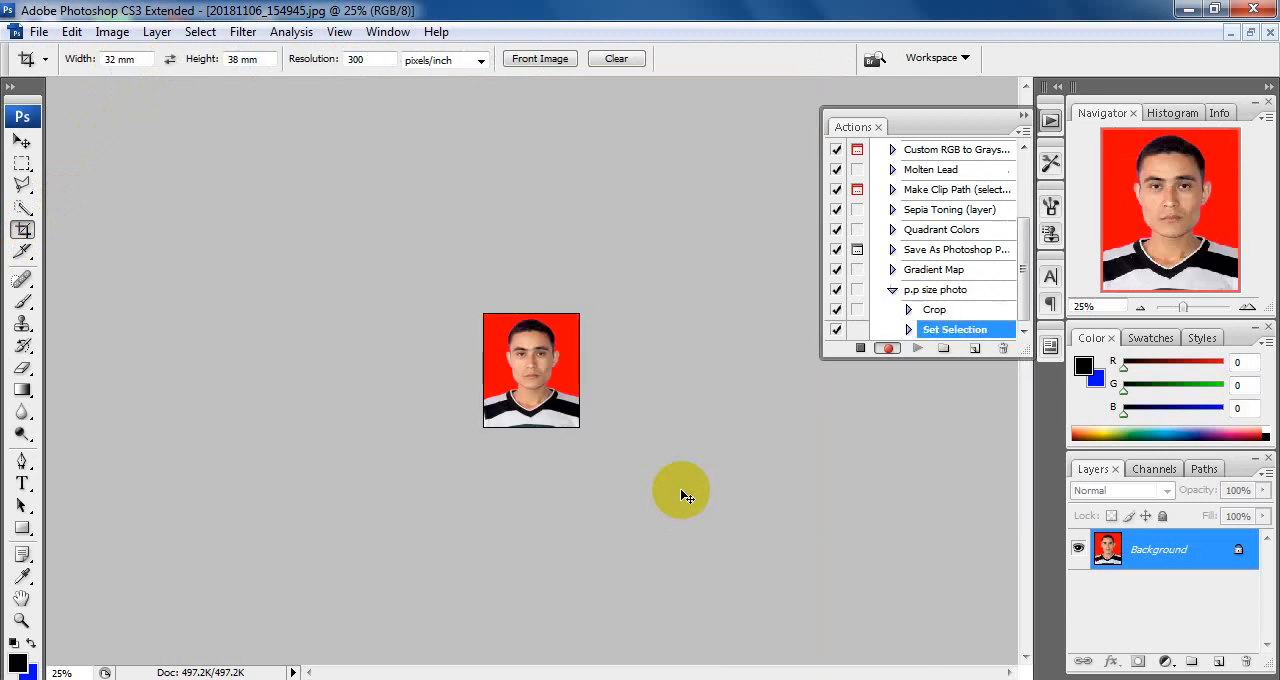
pyautogui.hotkey('ctrl', 'c')
pyautogui.hotkey('ctrl', 'c')
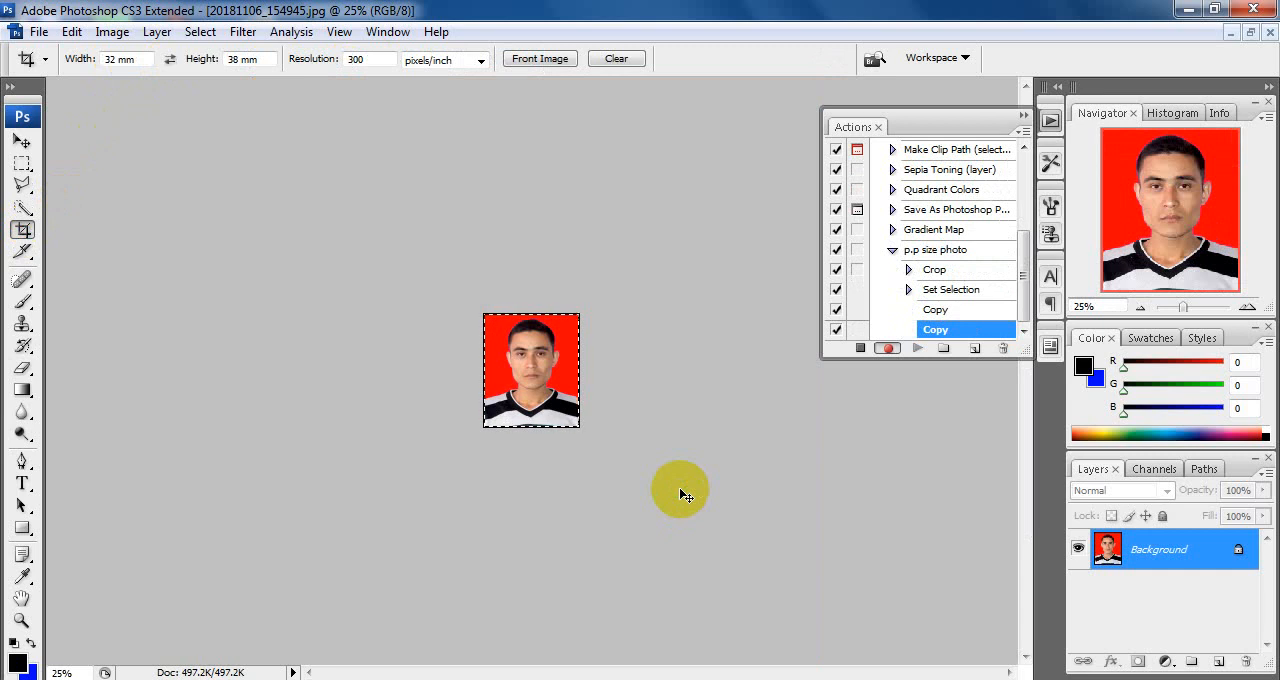
# Step: Create a new document from the Photo preset, Portrait 4 x 6 inches at 300 pixels/inch, and paste the copied photo into it
pyautogui.hotkey('ctrl', 'n')
pyautogui.click(330, 153)
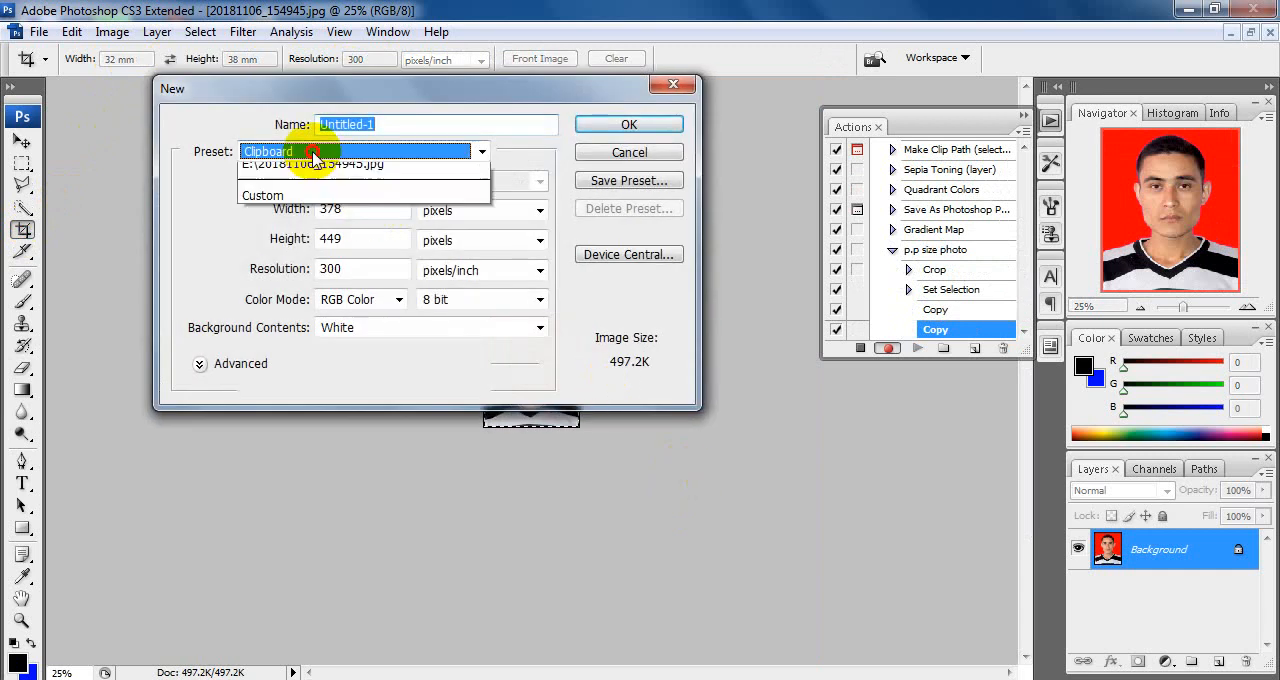
pyautogui.click(313, 255)
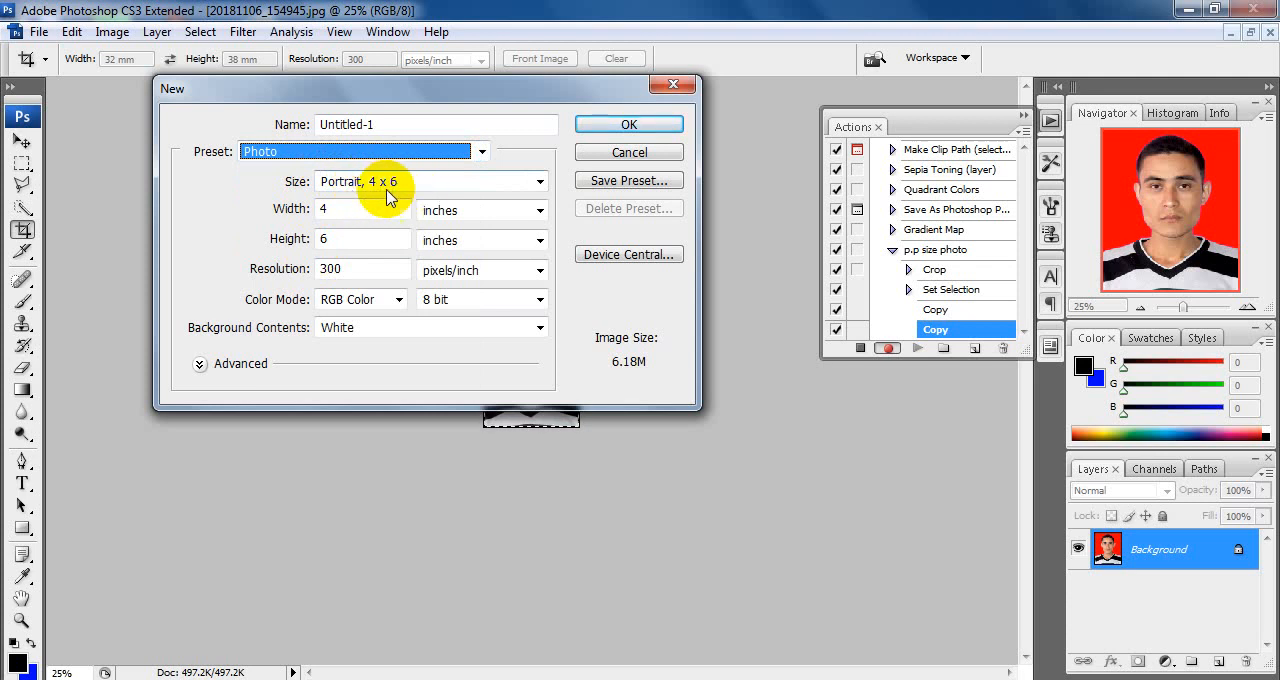
pyautogui.click(630, 127)
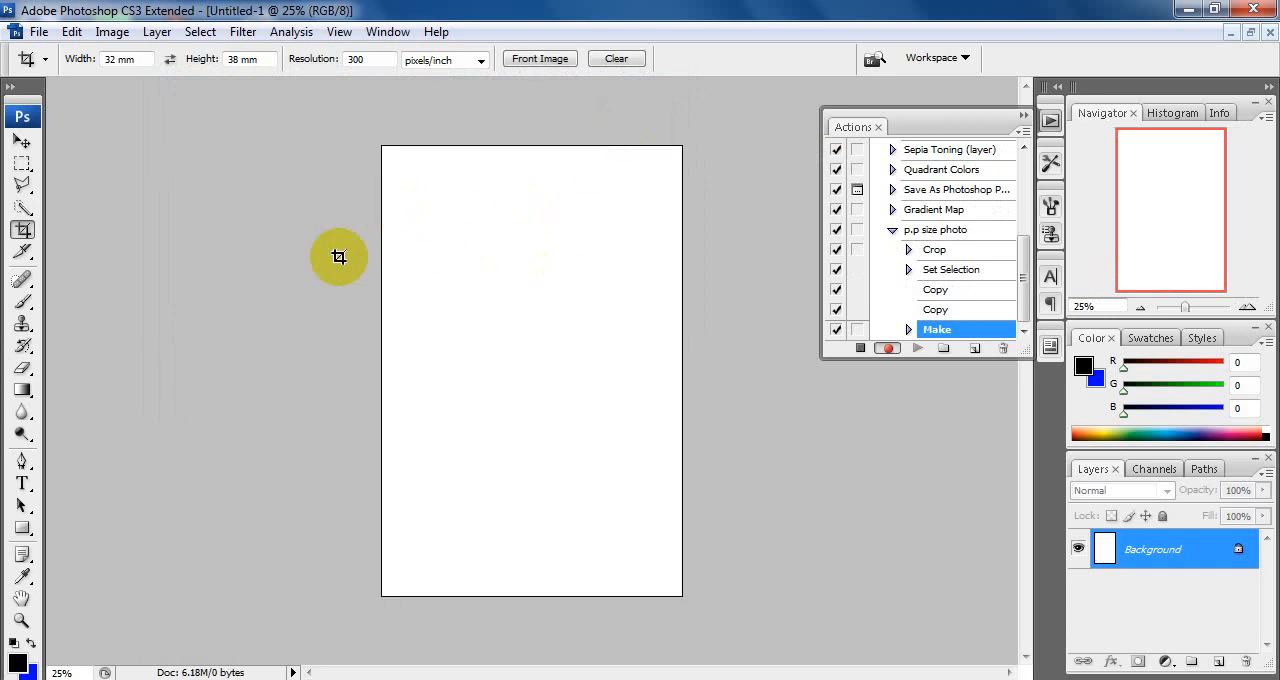
pyautogui.click(22, 141)
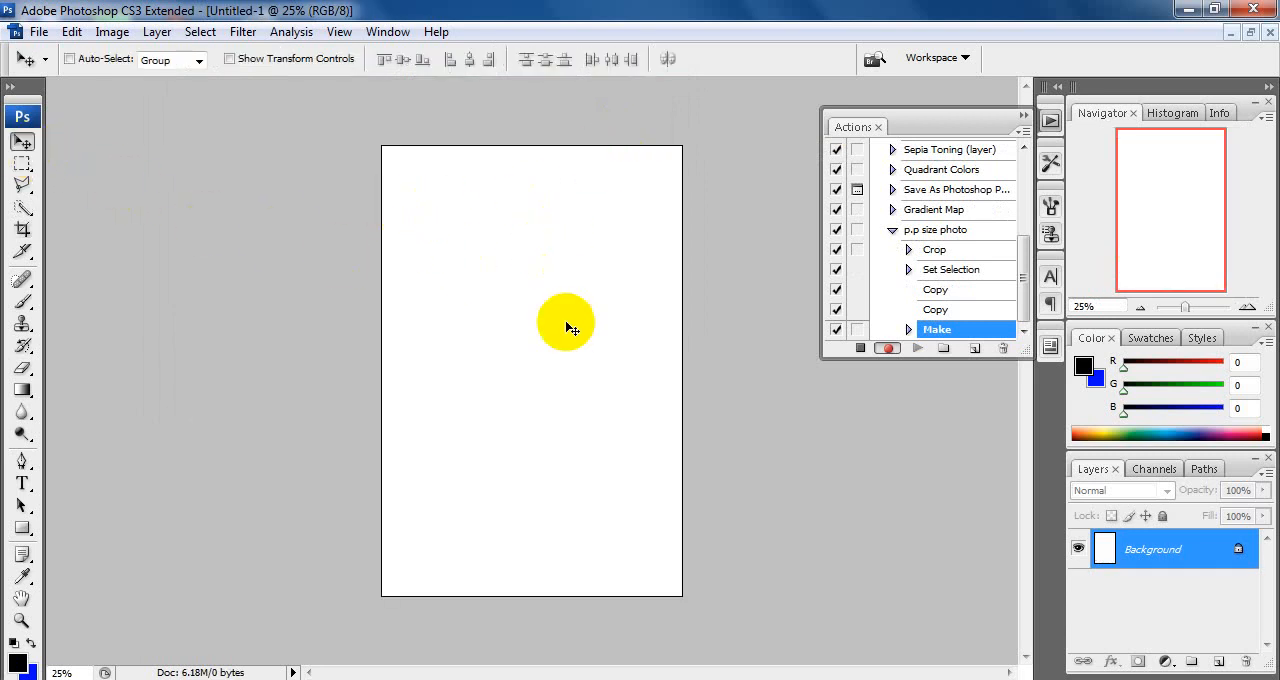
pyautogui.hotkey('ctrl', 'v')
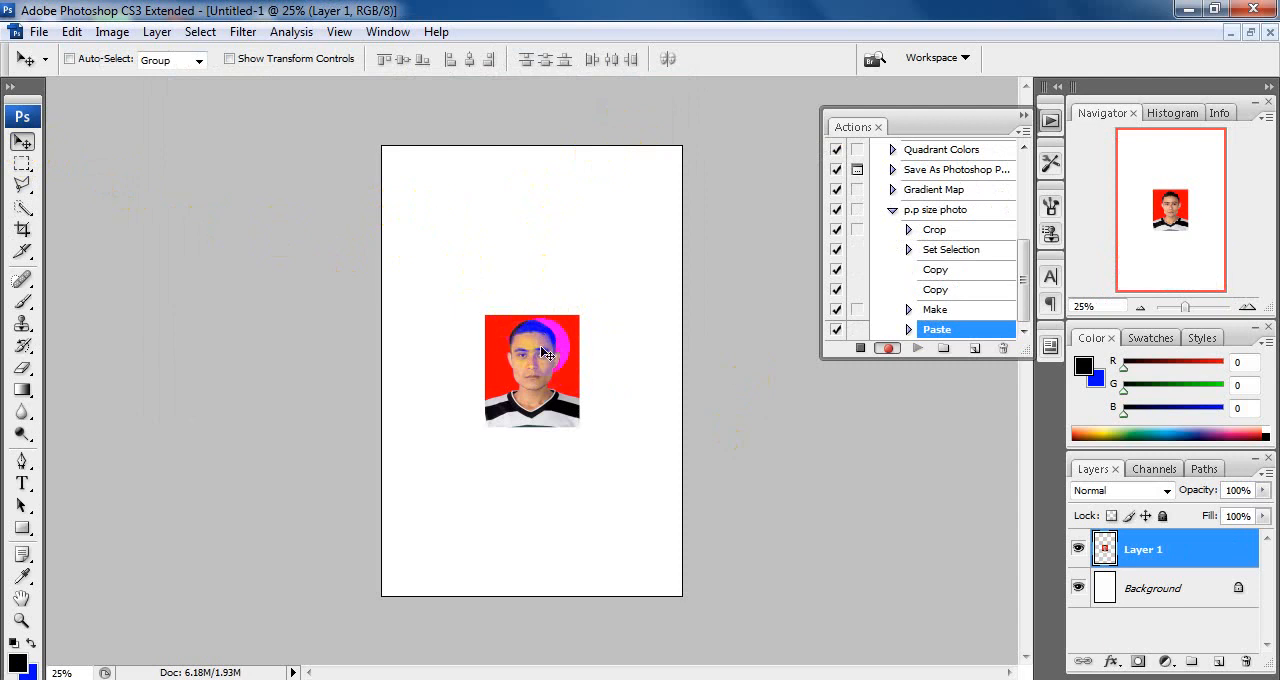
# Step: Outline the pasted photo with a centered 3 px black stroke and clear the selection
pyautogui.keyDown('ctrl'); pyautogui.click(1106, 549); pyautogui.keyUp('ctrl')
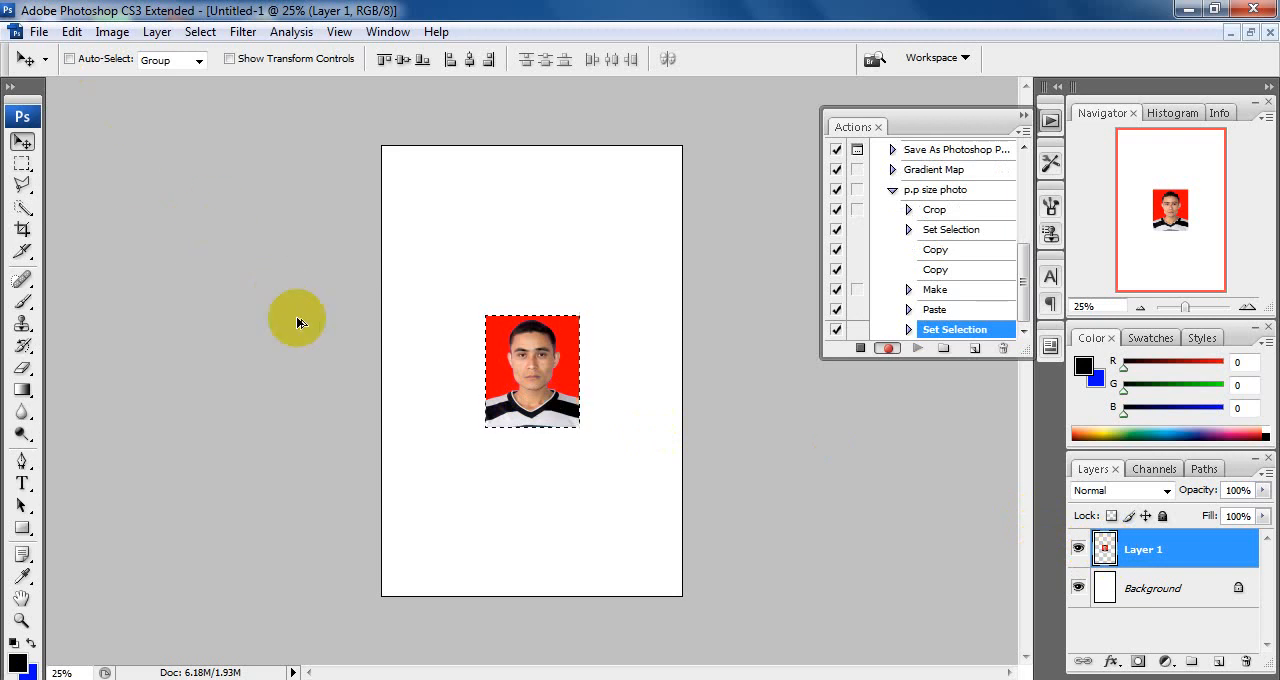
pyautogui.hotkey('alt', 'e')
pyautogui.press('s')
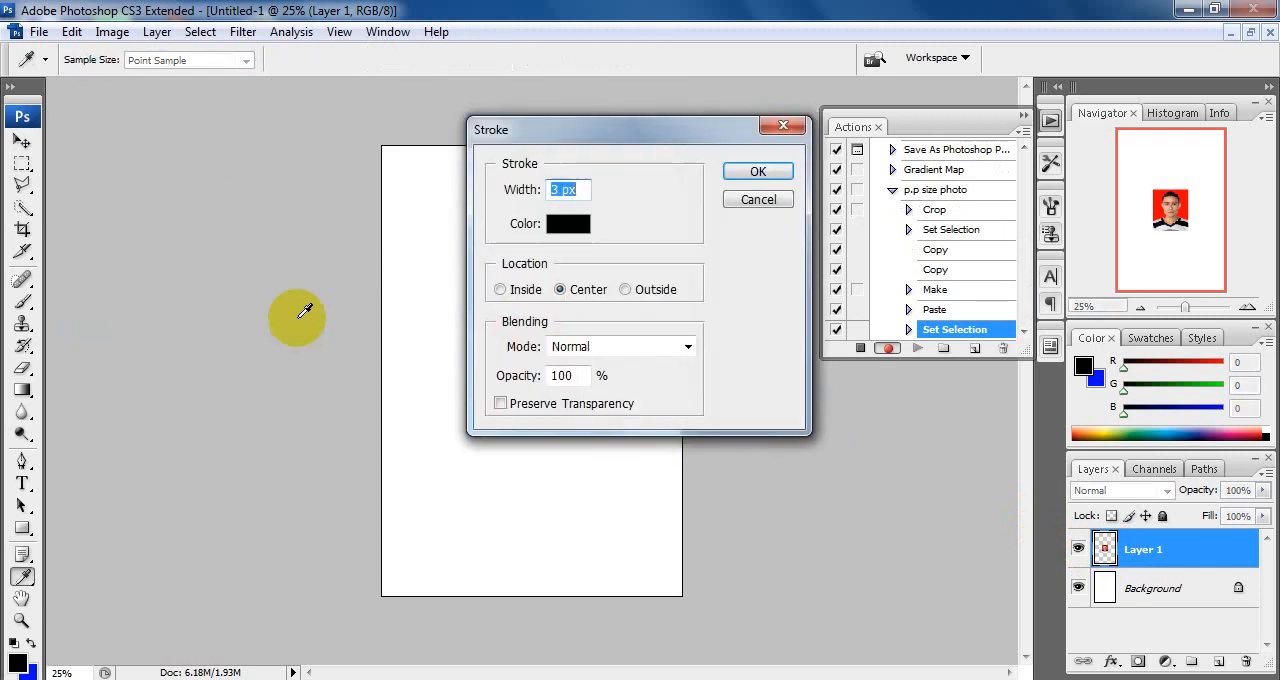
pyautogui.click(763, 173)
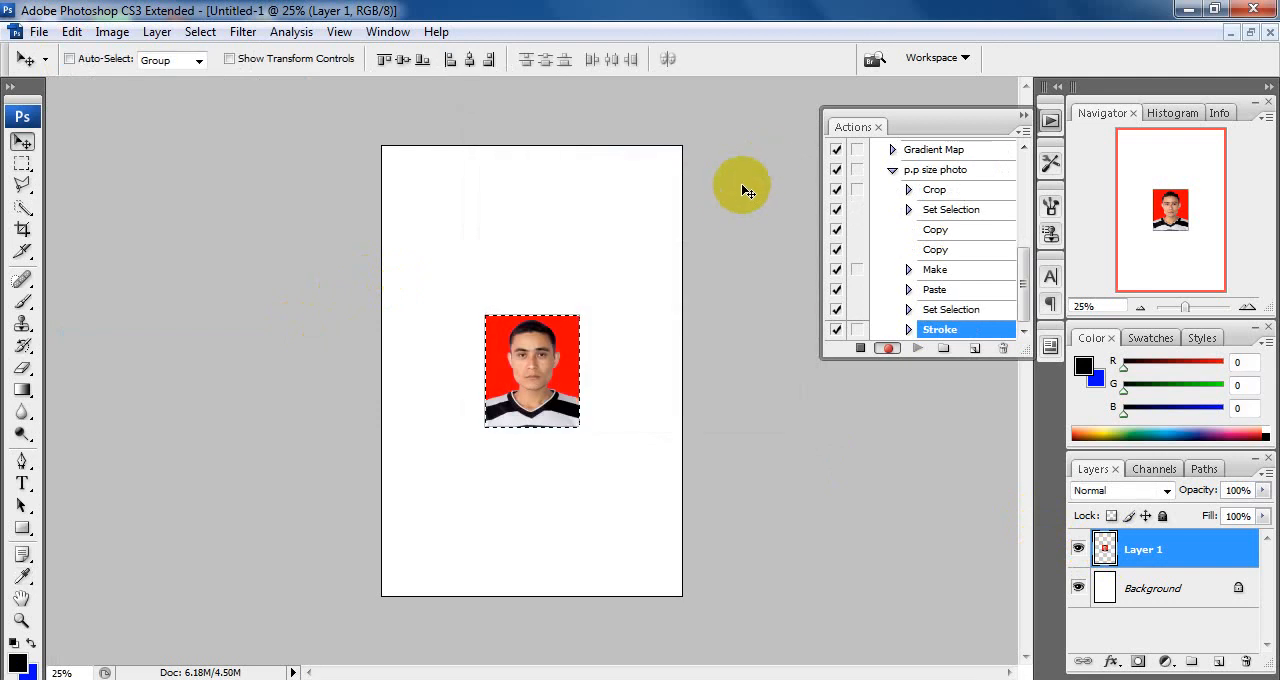
pyautogui.hotkey('ctrl', 'd')
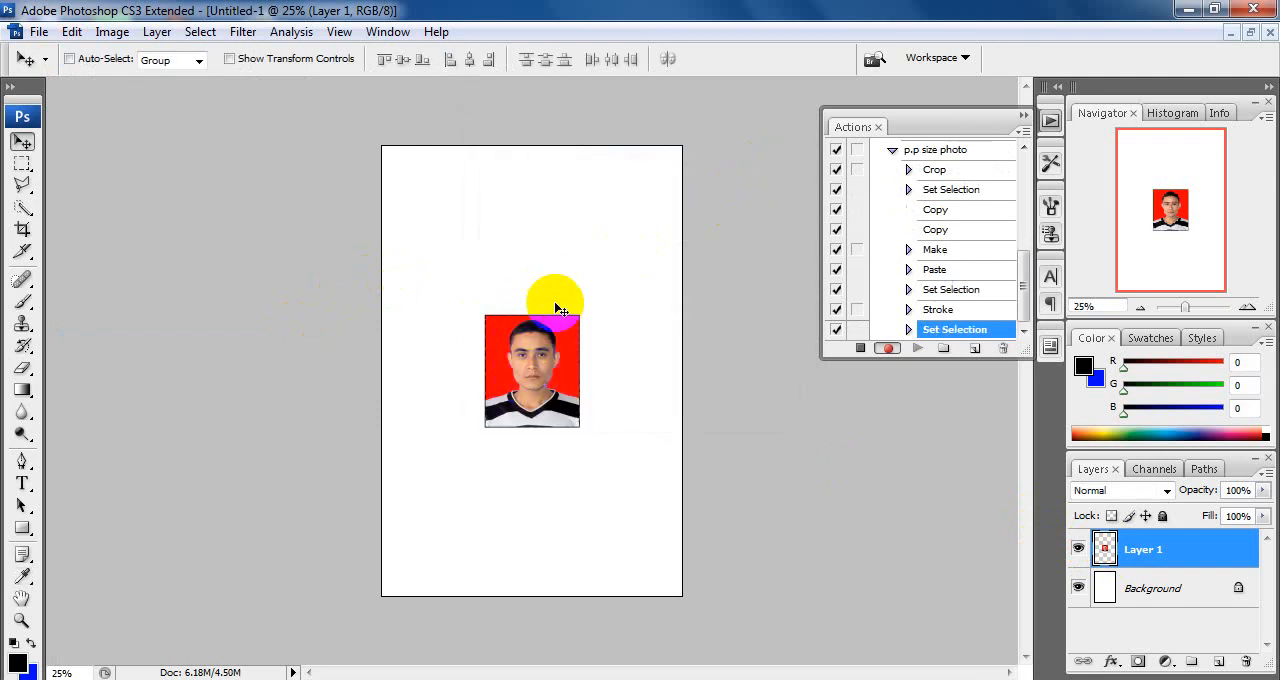
# Step: Move the photo to the page's upper-left corner and duplicate it twice to make an evenly spaced row of three
pyautogui.moveTo(533, 364); pyautogui.dragTo(628, 203)
pyautogui.rightClick(529, 206)
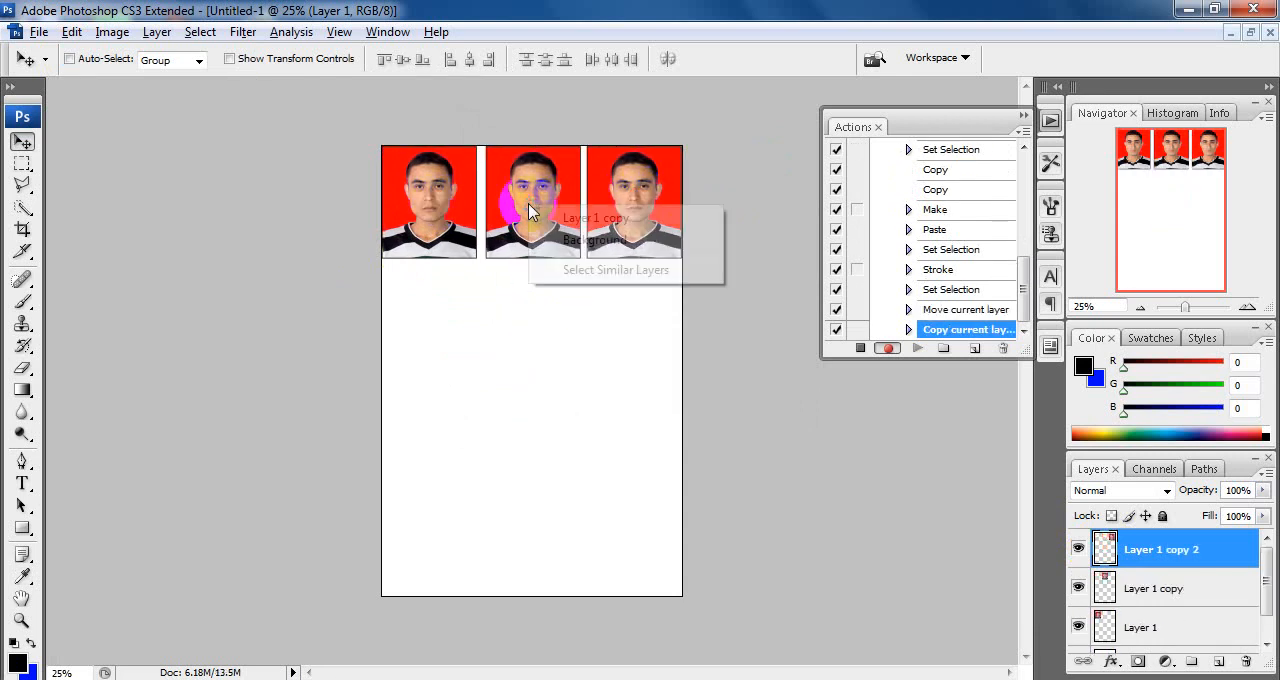
pyautogui.click(582, 219)
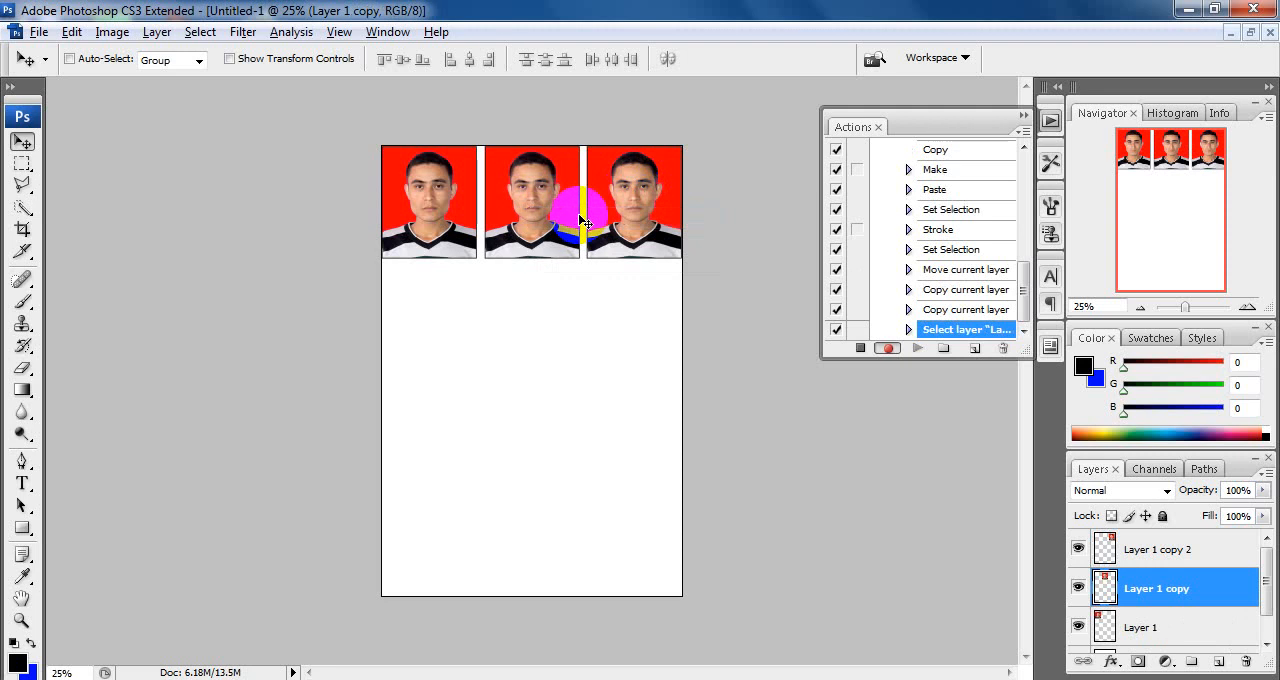
pyautogui.rightClick(625, 199)
pyautogui.click(651, 199)
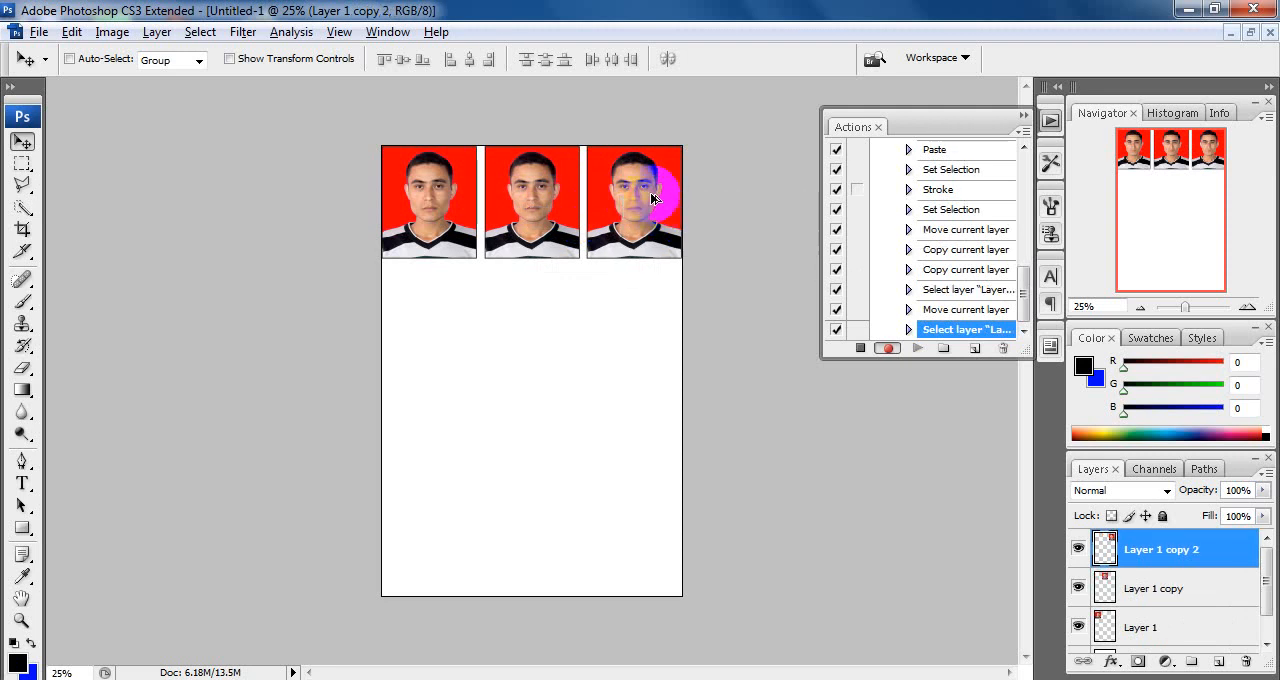
# Step: Duplicate the photo to fill a second and third row of three, plus one extra copy below the left column
pyautogui.moveTo(651, 199); pyautogui.dragTo(437, 435)
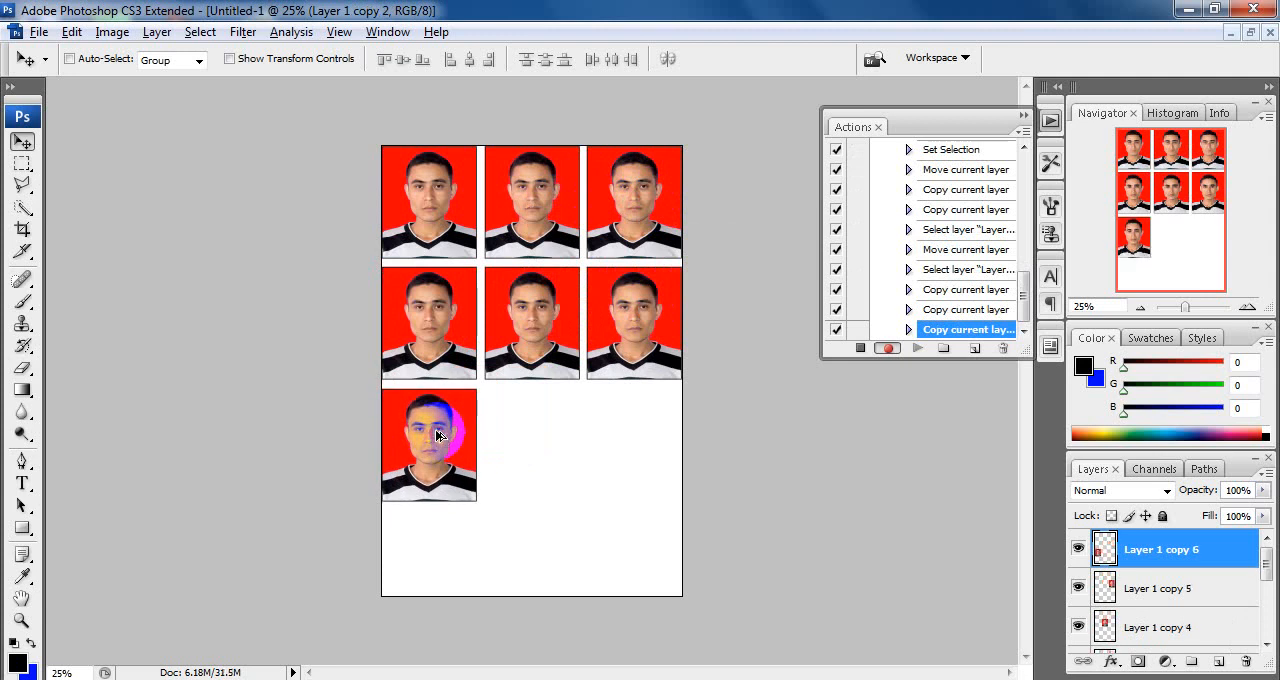
pyautogui.press('Up')
pyautogui.click(432, 420)
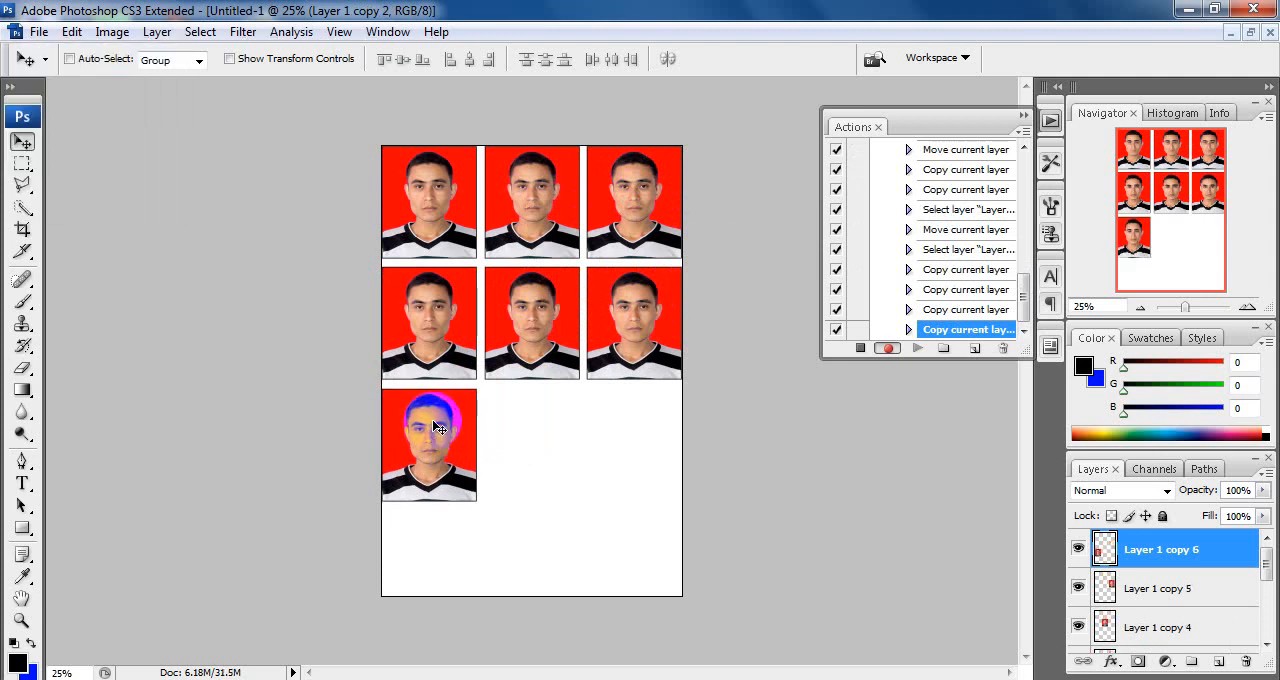
pyautogui.press('Up')
pyautogui.press('Up')
pyautogui.moveTo(440, 430); pyautogui.dragTo(451, 501)
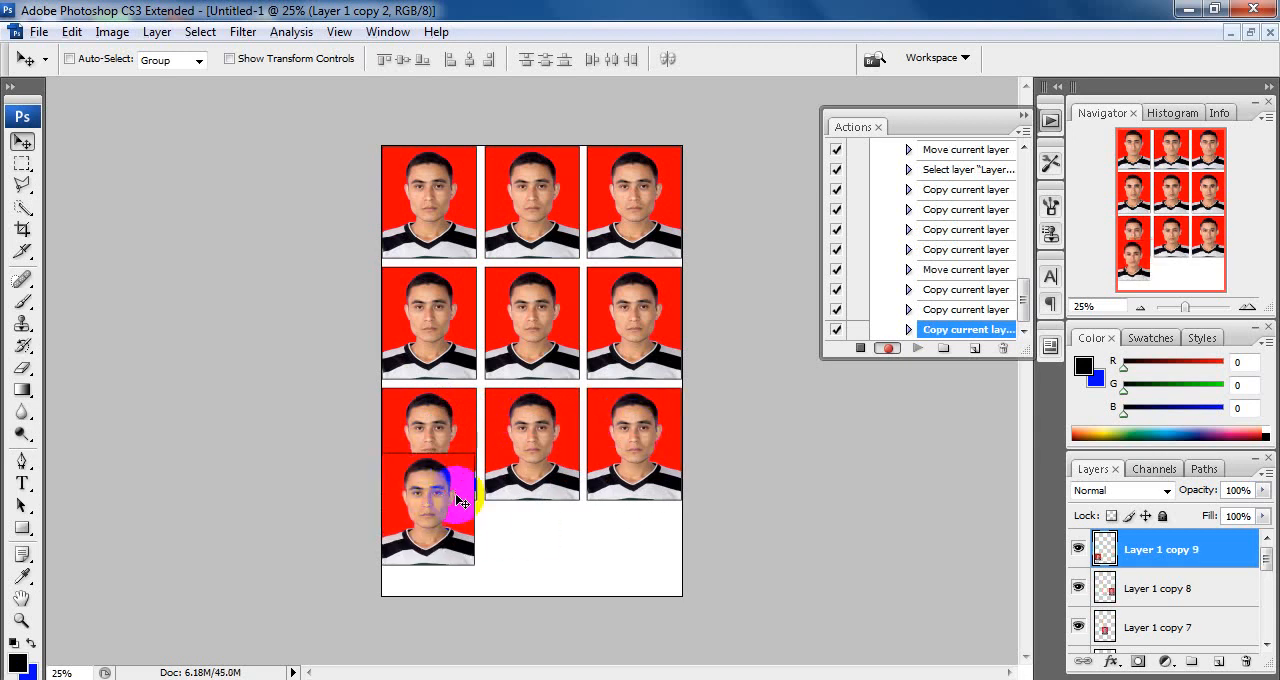
# Step: Scale the extra photo copy to 84.5%, rotate it 90° clockwise and align it with the page's left edge
pyautogui.hotkey('ctrl', 't')
pyautogui.moveTo(474, 455); pyautogui.dragTo(460, 468)
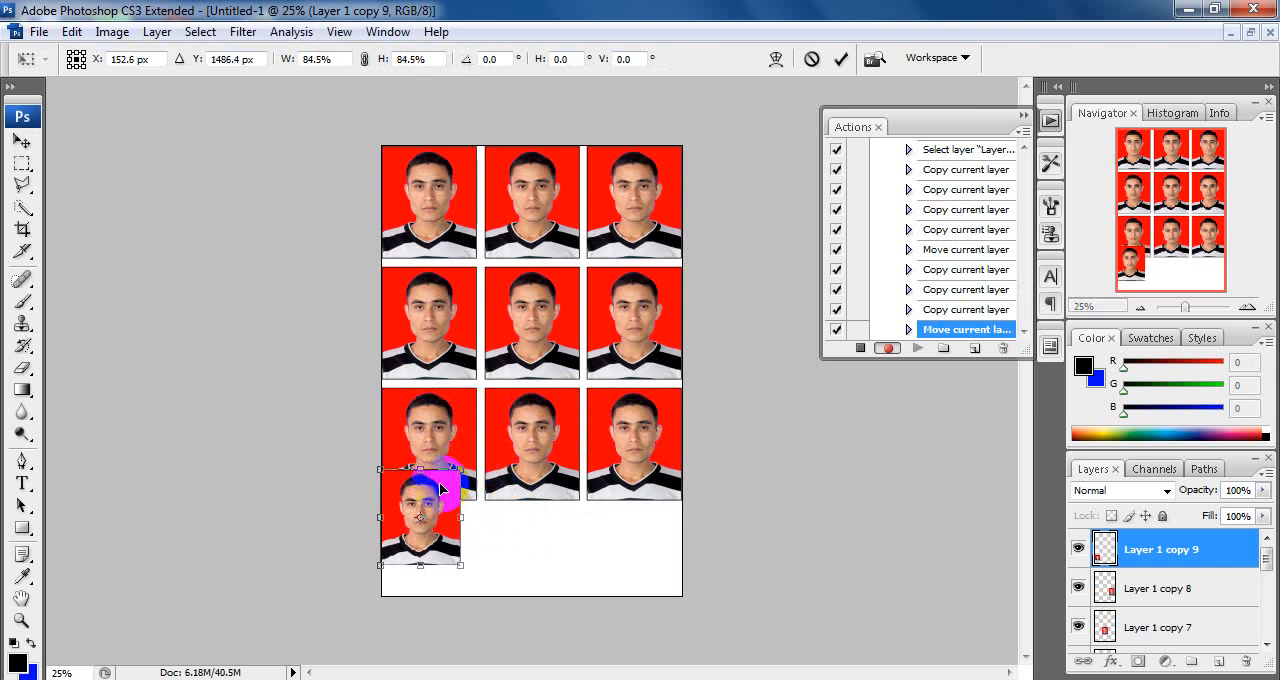
pyautogui.rightClick(458, 467)
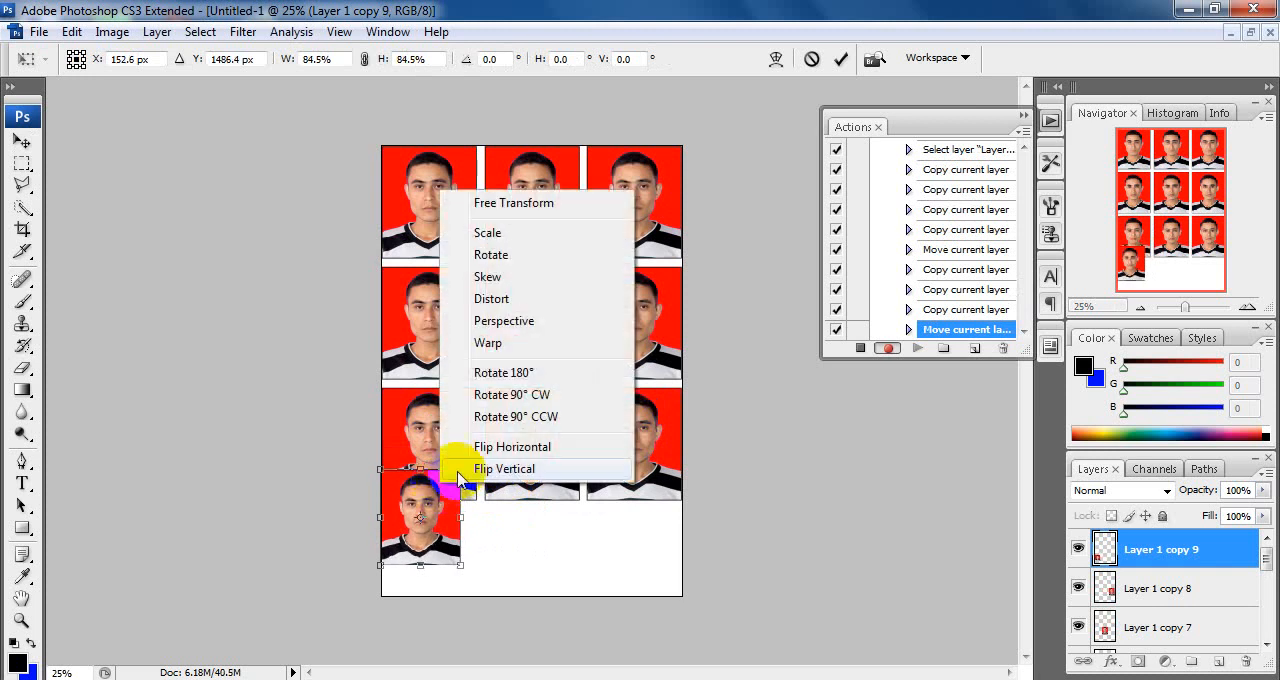
pyautogui.click(524, 397)
pyautogui.hotkey('ctrl', '+')
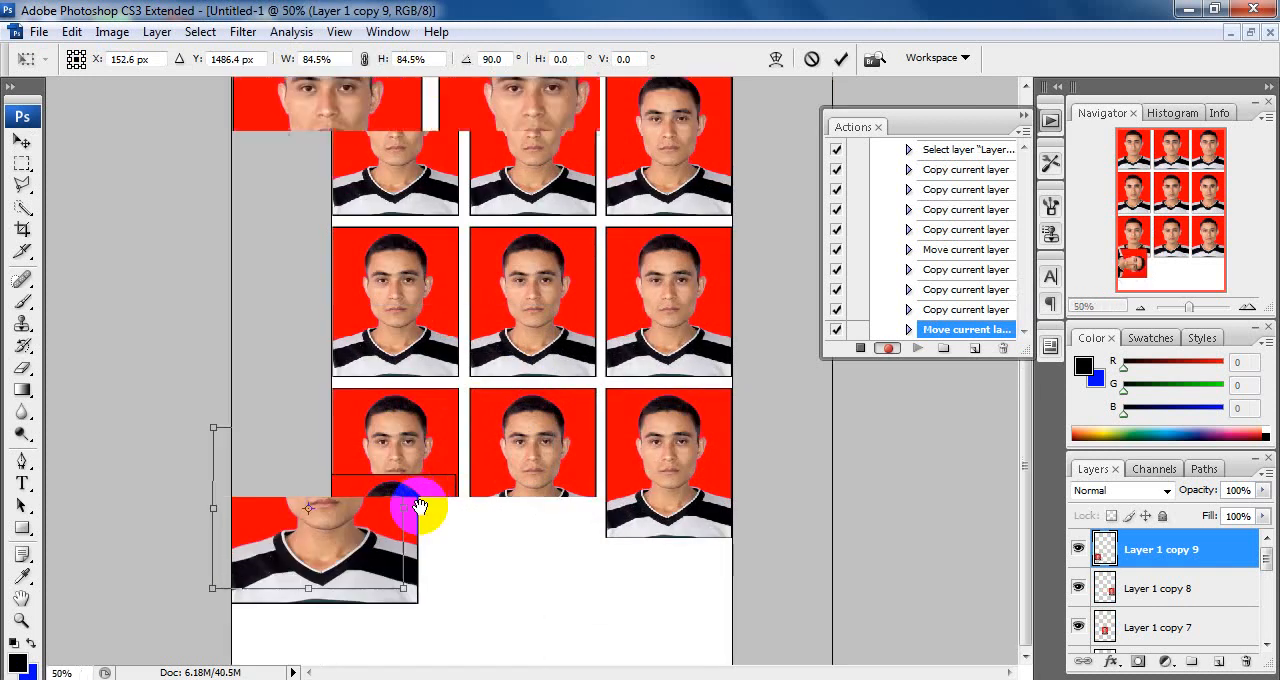
pyautogui.moveTo(350, 462)
pyautogui.mouseDown()
pyautogui.moveTo(345, 452)
pyautogui.moveTo(366, 470)
pyautogui.mouseUp()
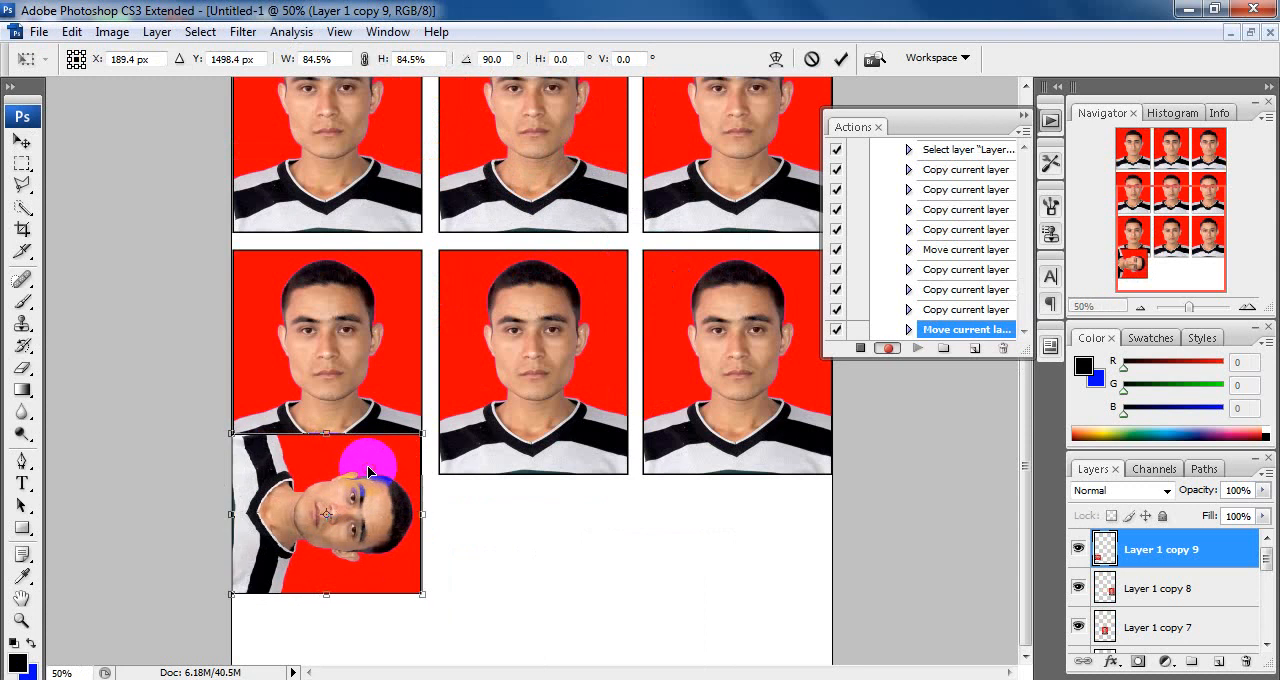
pyautogui.press('Return')
# Step: Move the rotated photo below the third row and duplicate it twice to complete a fourth row of three
pyautogui.keyDown('alt'); pyautogui.click(355, 500); pyautogui.keyUp('alt')
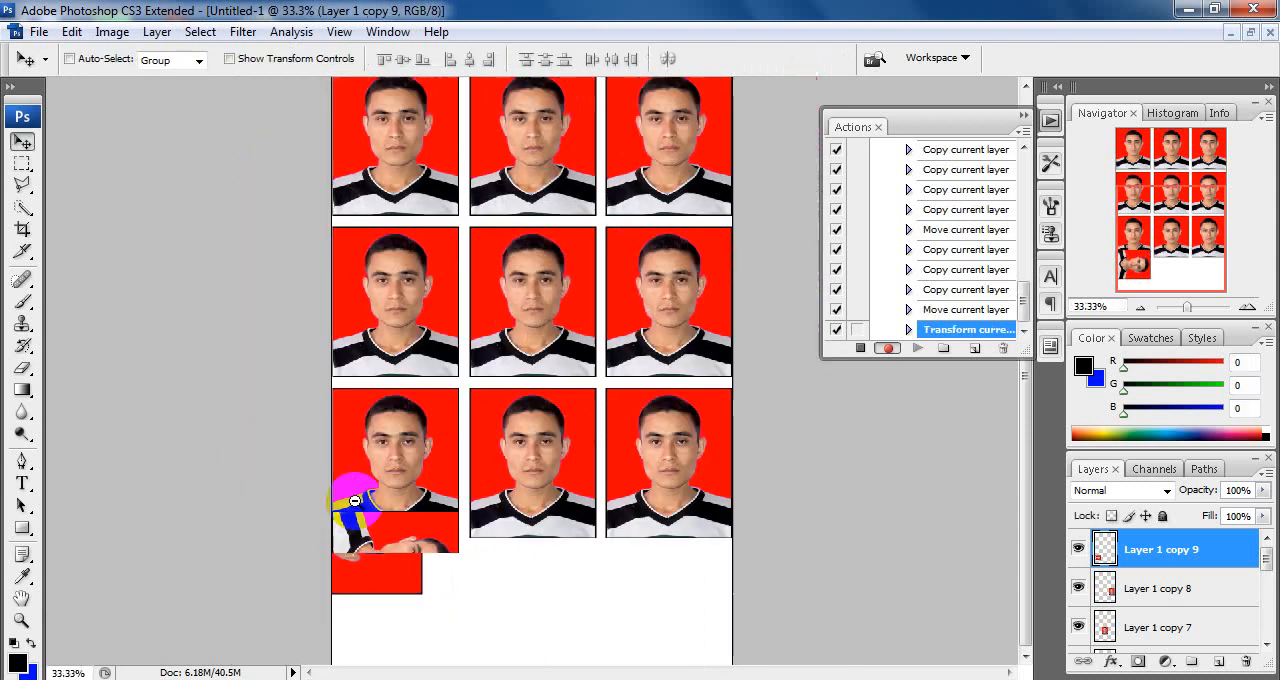
pyautogui.keyDown('alt'); pyautogui.click(355, 500); pyautogui.keyUp('alt')
pyautogui.moveTo(391, 557); pyautogui.dragTo(621, 544)
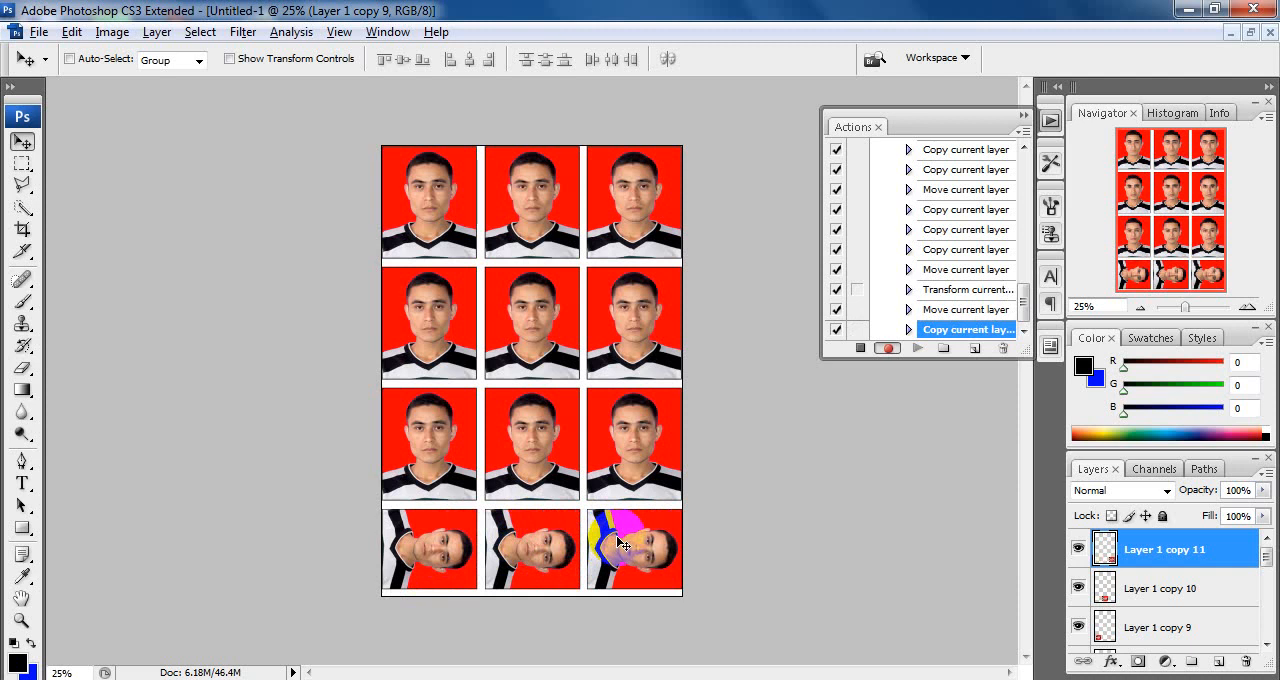
pyautogui.rightClick(490, 540)
pyautogui.click(652, 546)
pyautogui.rightClick(652, 546)
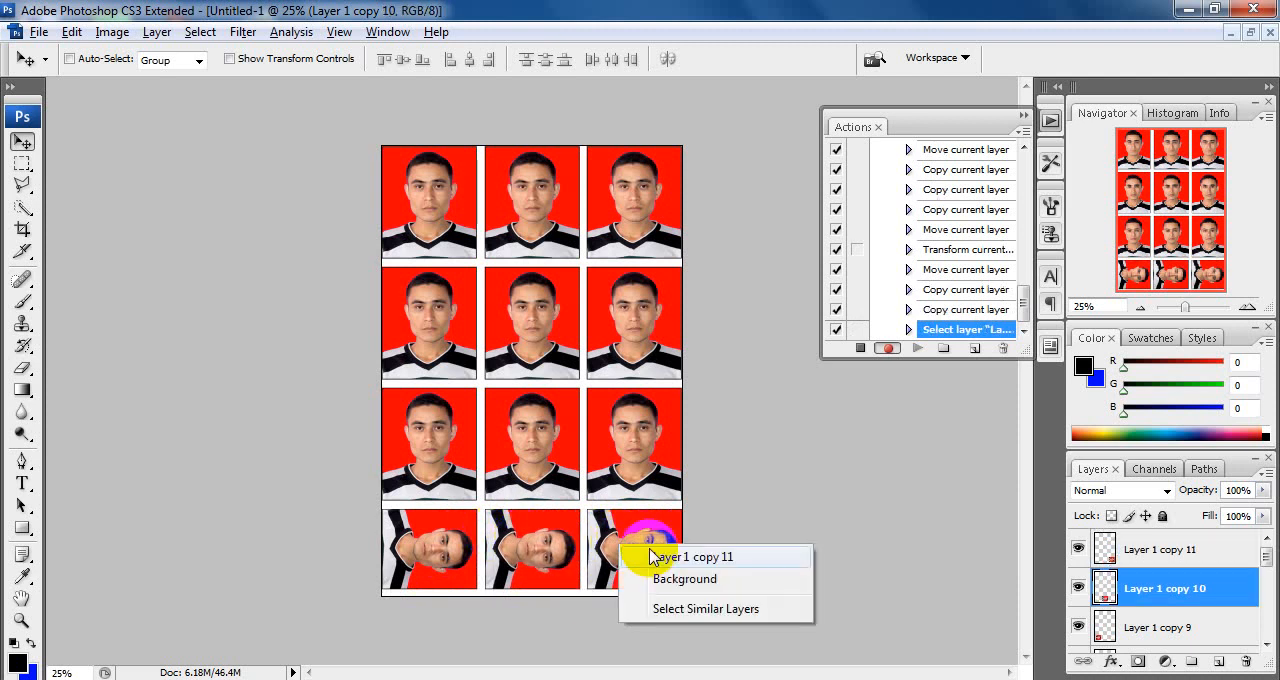
pyautogui.click(652, 556)
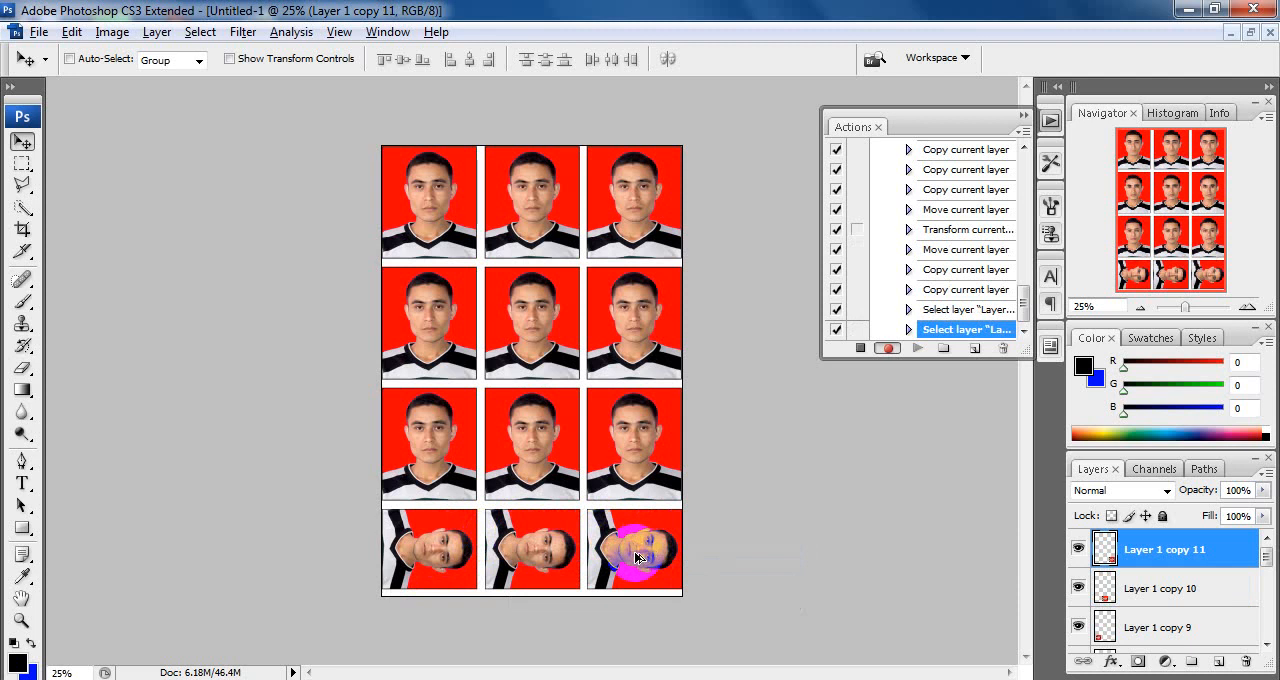
# Step: Select all photo layers and nudge them slightly down to center the grid vertically on the page
pyautogui.hotkey('ctrl', 'alt', 'a')
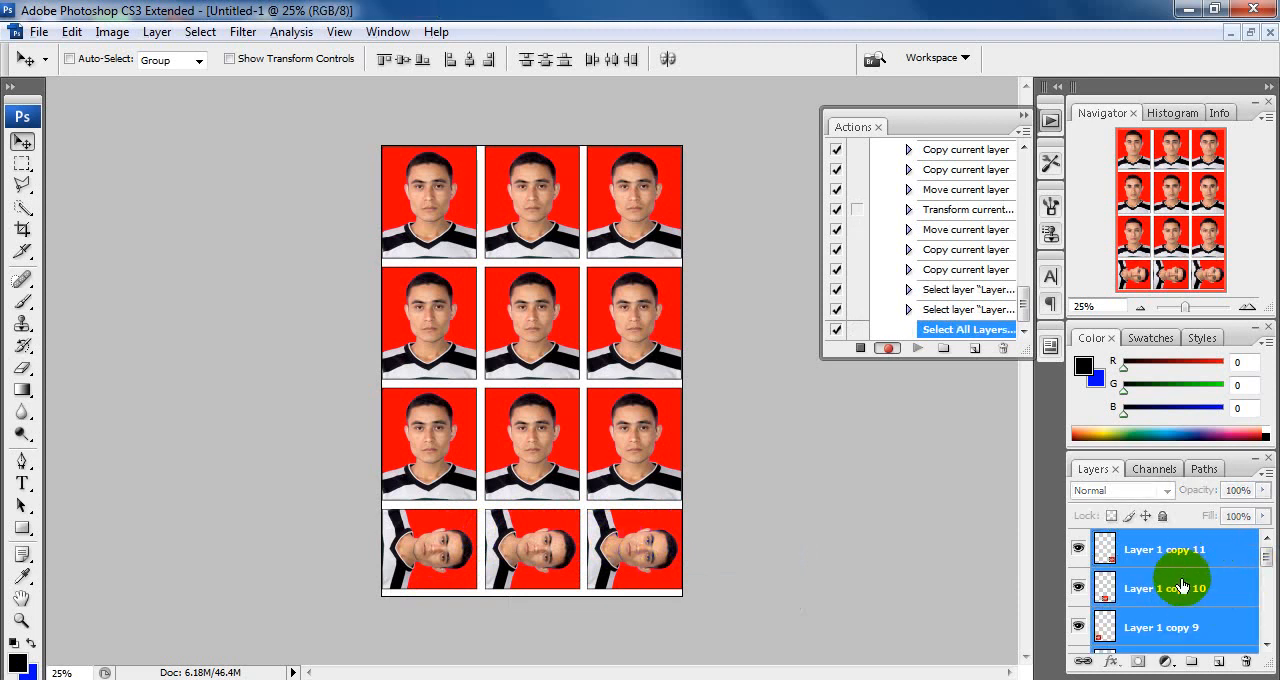
pyautogui.press('Down')
pyautogui.press('Down')
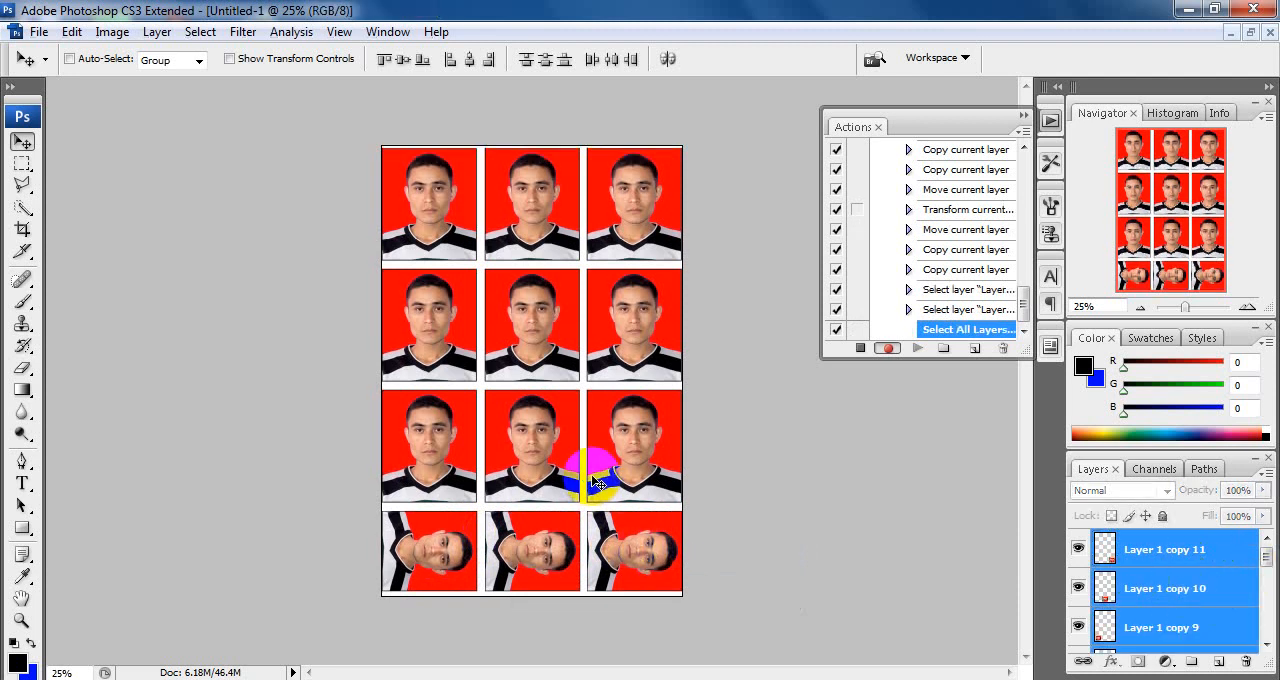
# Step: Nudge all selected photo layers slightly down on the page and stop recording the action
pyautogui.press('Down')
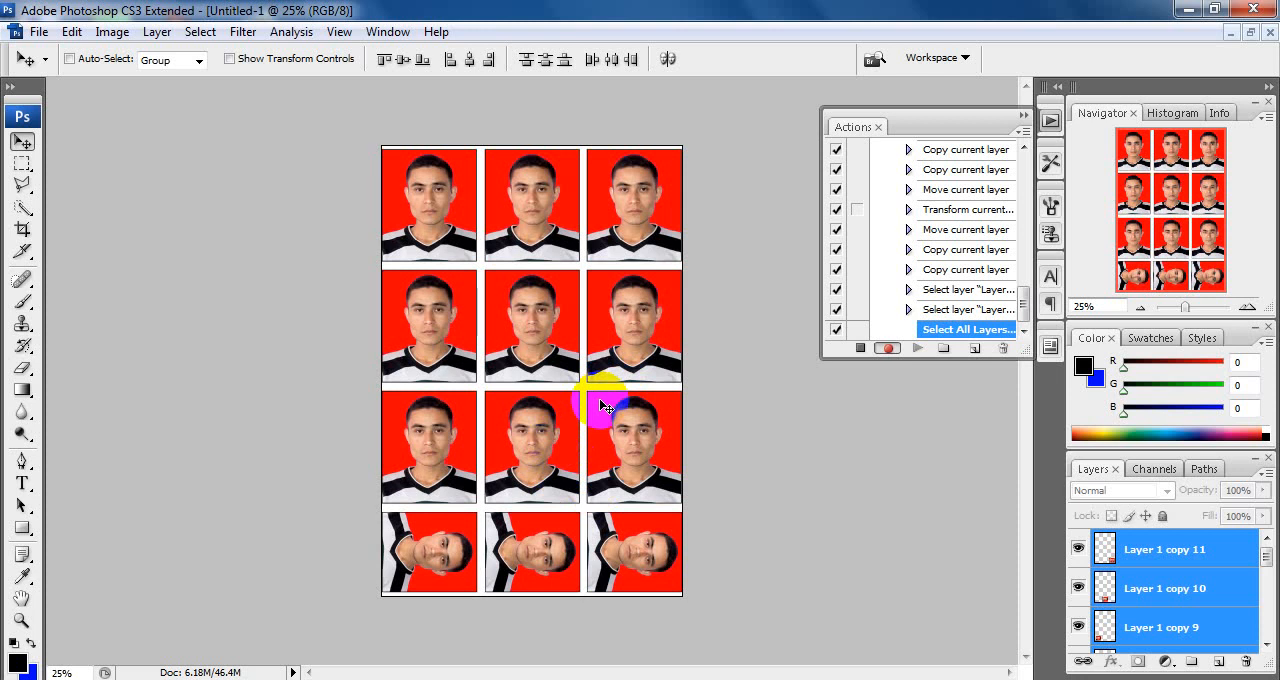
pyautogui.click(861, 348)
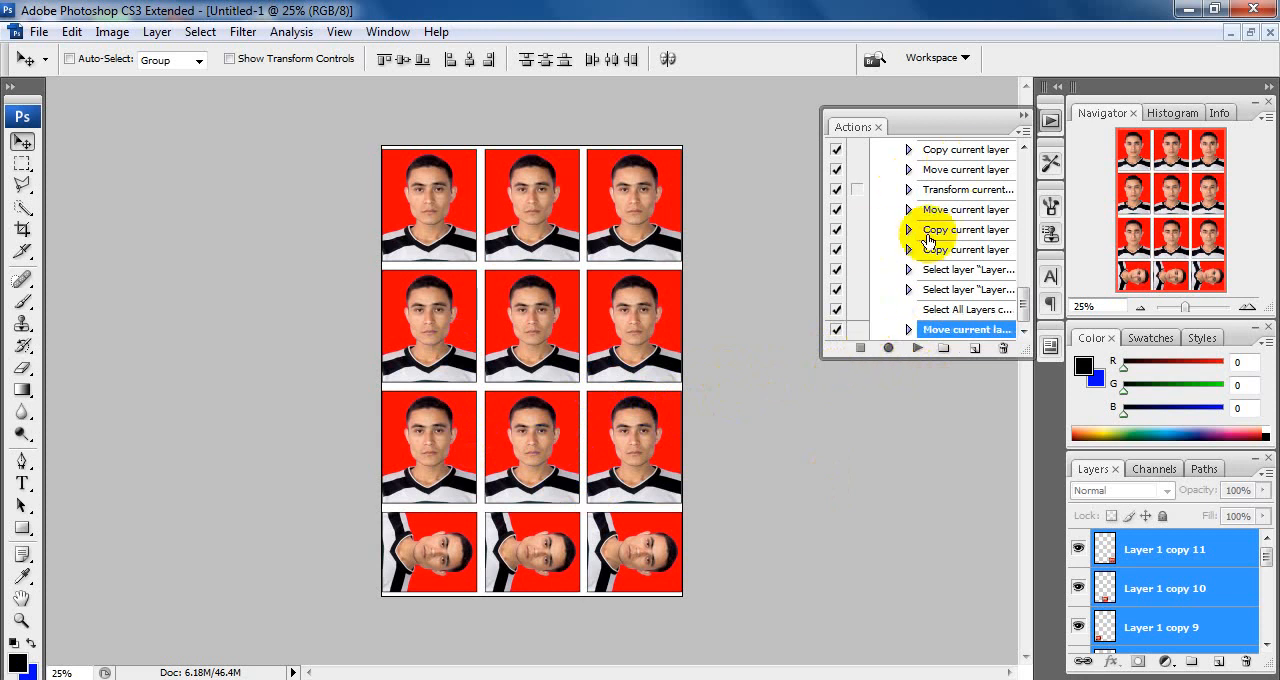
pyautogui.click(507, 386)
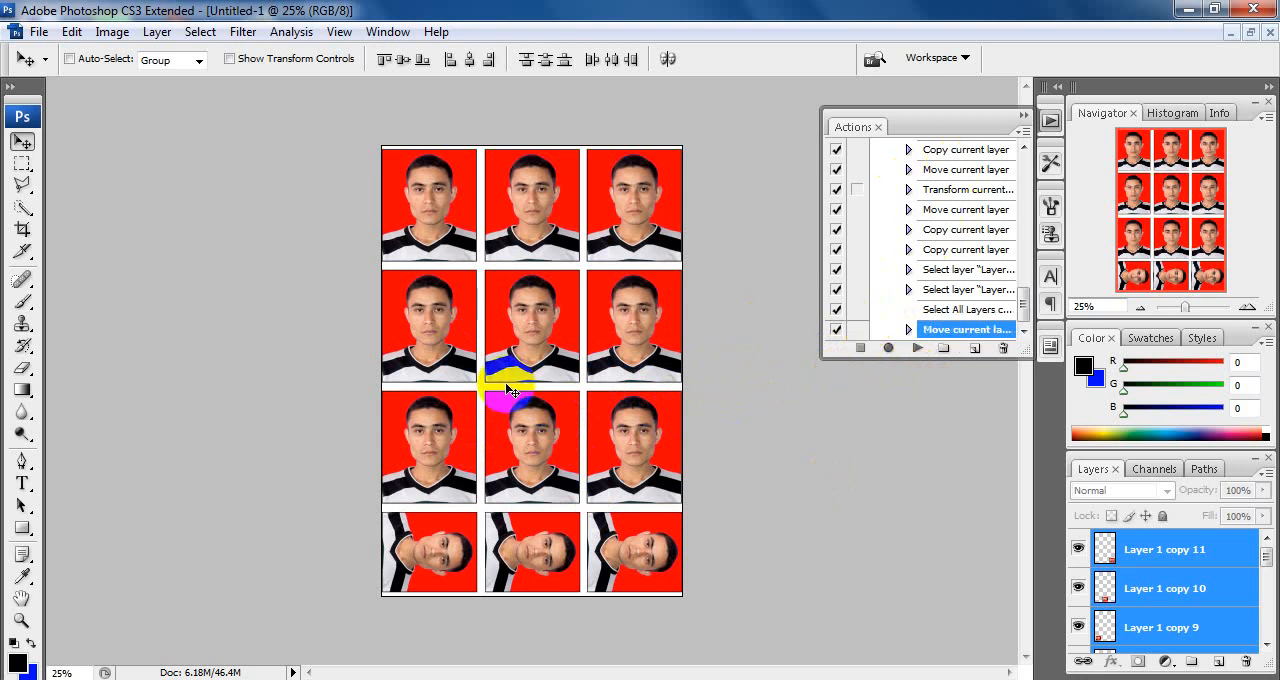
# Step: Close the untitled photo sheet without saving, and step the cropped portrait back to its full, uncropped state
pyautogui.hotkey('ctrl', 'w')
pyautogui.click(645, 278)
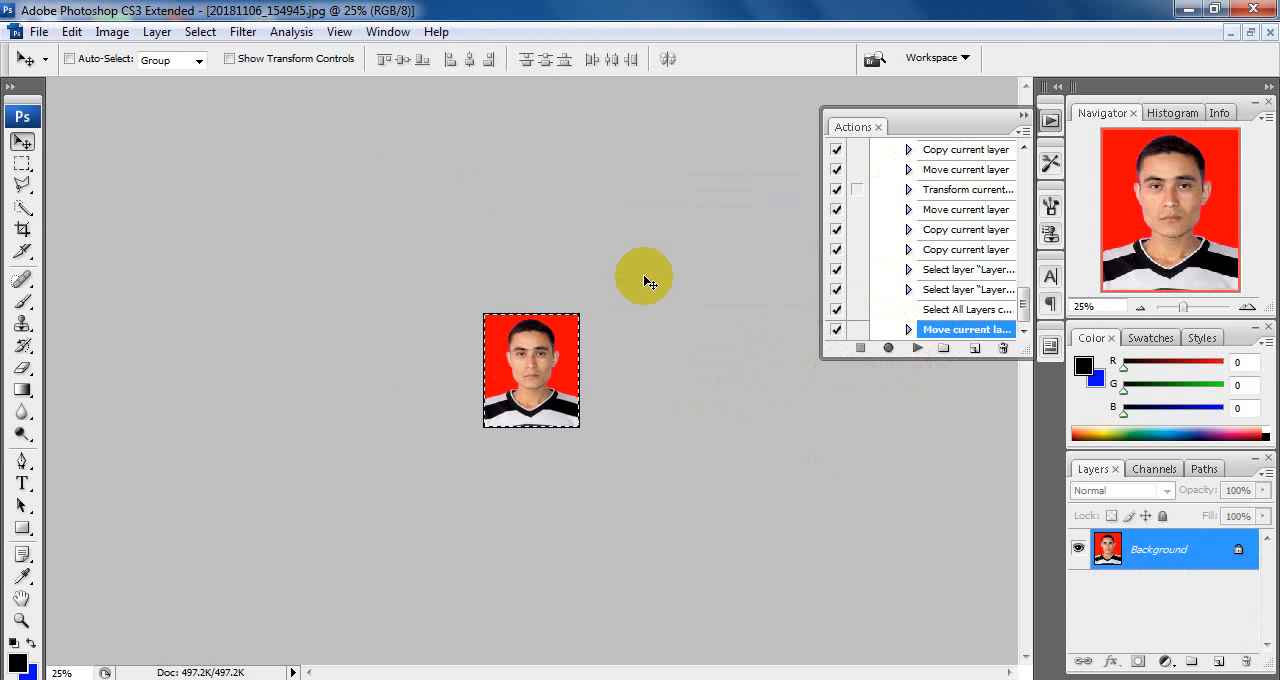
pyautogui.hotkey('ctrl', 'd')
pyautogui.hotkey('ctrl', 'alt', 'z')
pyautogui.keyDown('alt'); pyautogui.click(578, 438); pyautogui.keyUp('alt')
pyautogui.keyDown('alt'); pyautogui.click(578, 440); pyautogui.keyUp('alt')
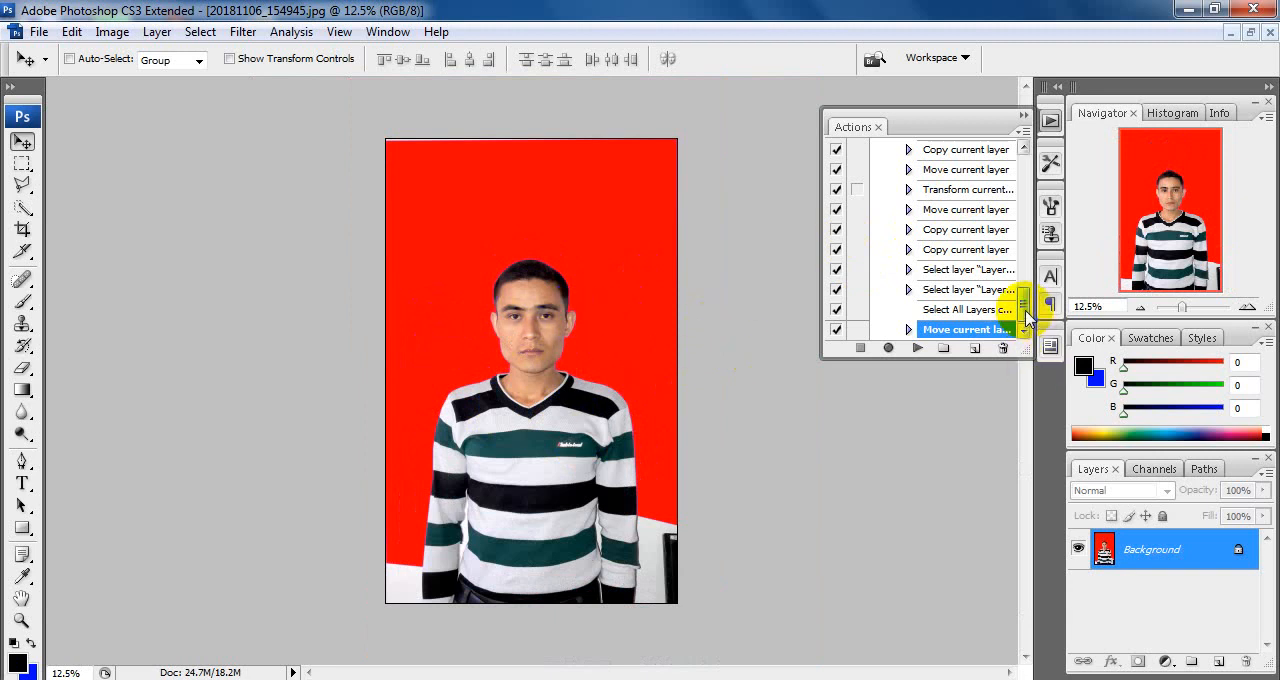
# Step: Play the "p.p size photo" action from its beginning on the uncropped red-background portrait
pyautogui.moveTo(1026, 308)
pyautogui.mouseDown()
pyautogui.moveTo(1022, 228)
pyautogui.moveTo(1040, 200)
pyautogui.mouseUp()
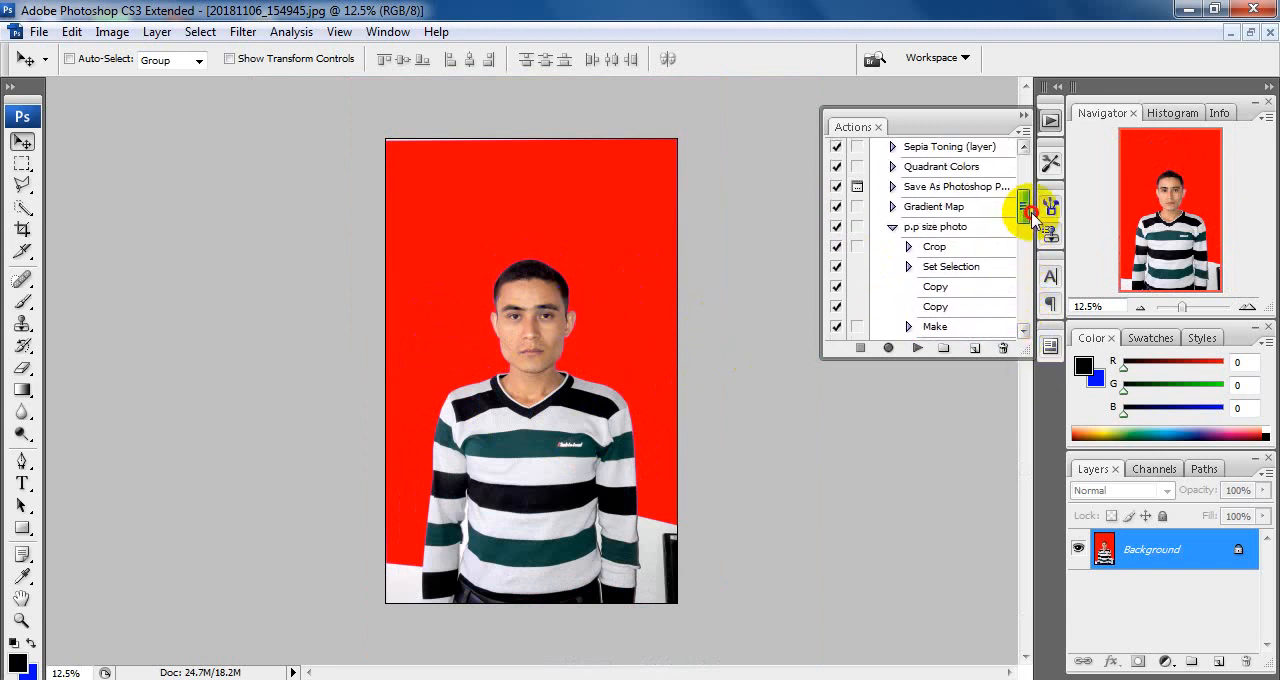
pyautogui.click(945, 228)
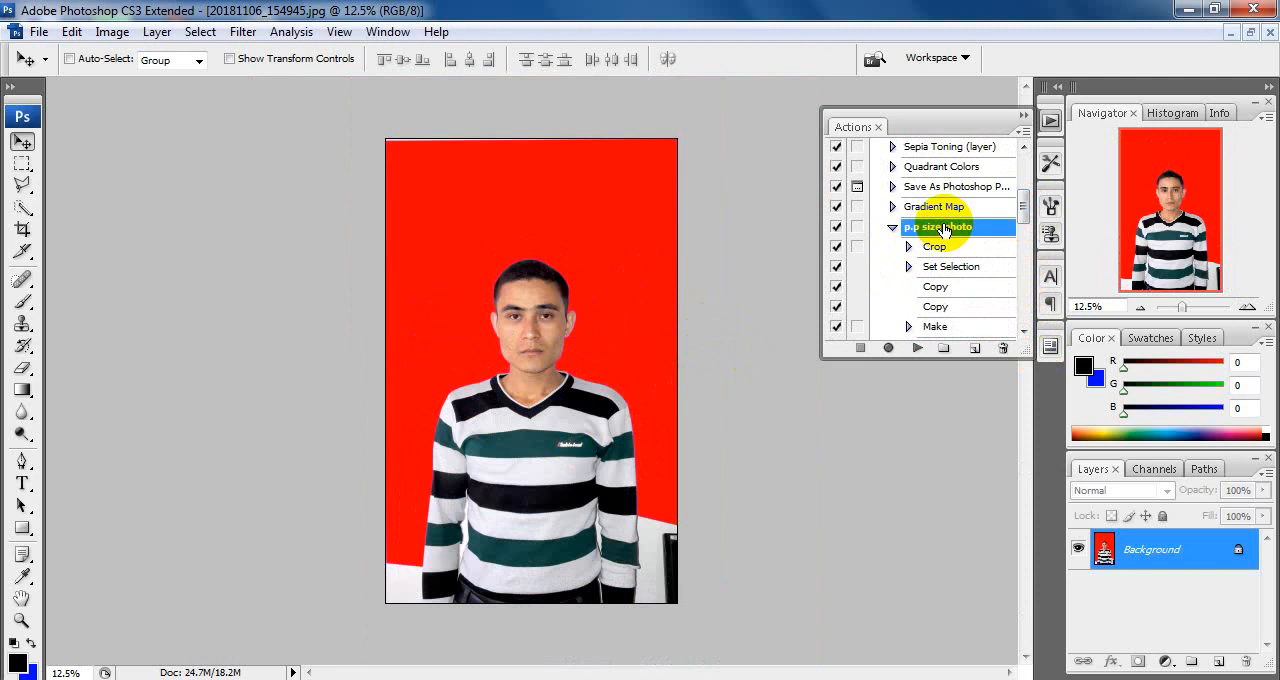
pyautogui.click(918, 349)
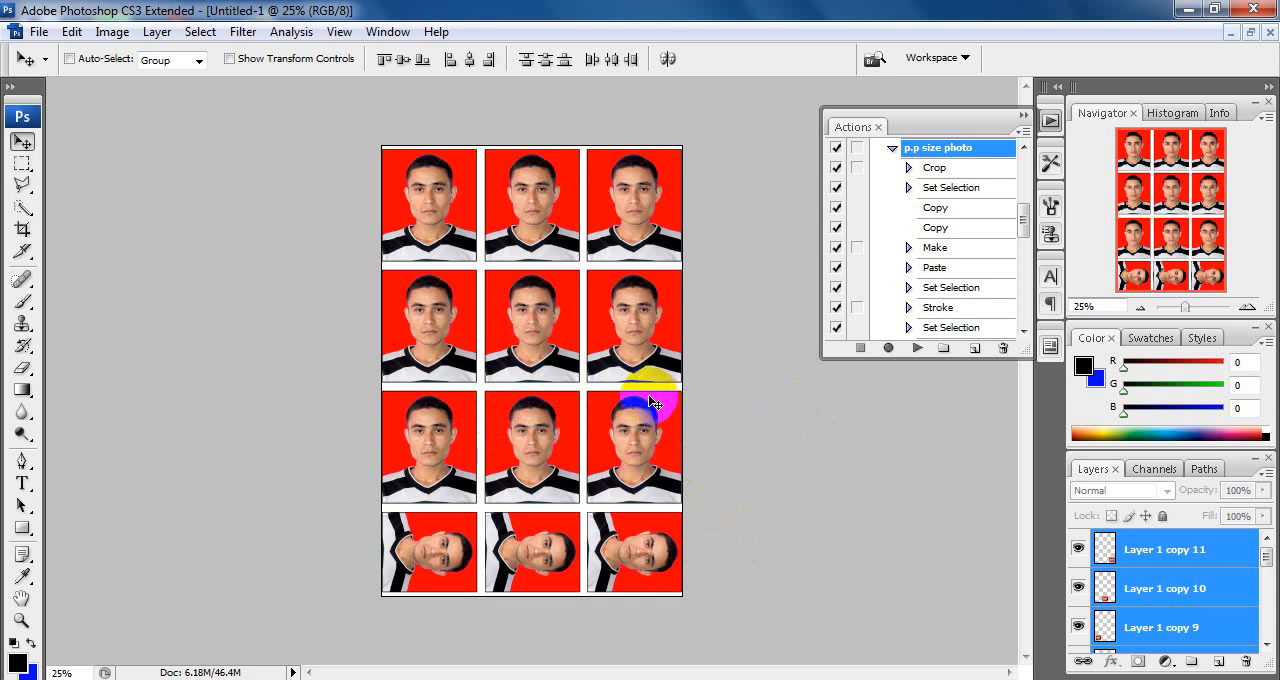
# Step: Close both the generated photo sheet and the cropped portrait without saving
pyautogui.hotkey('ctrl', 'w')
pyautogui.click(643, 277)
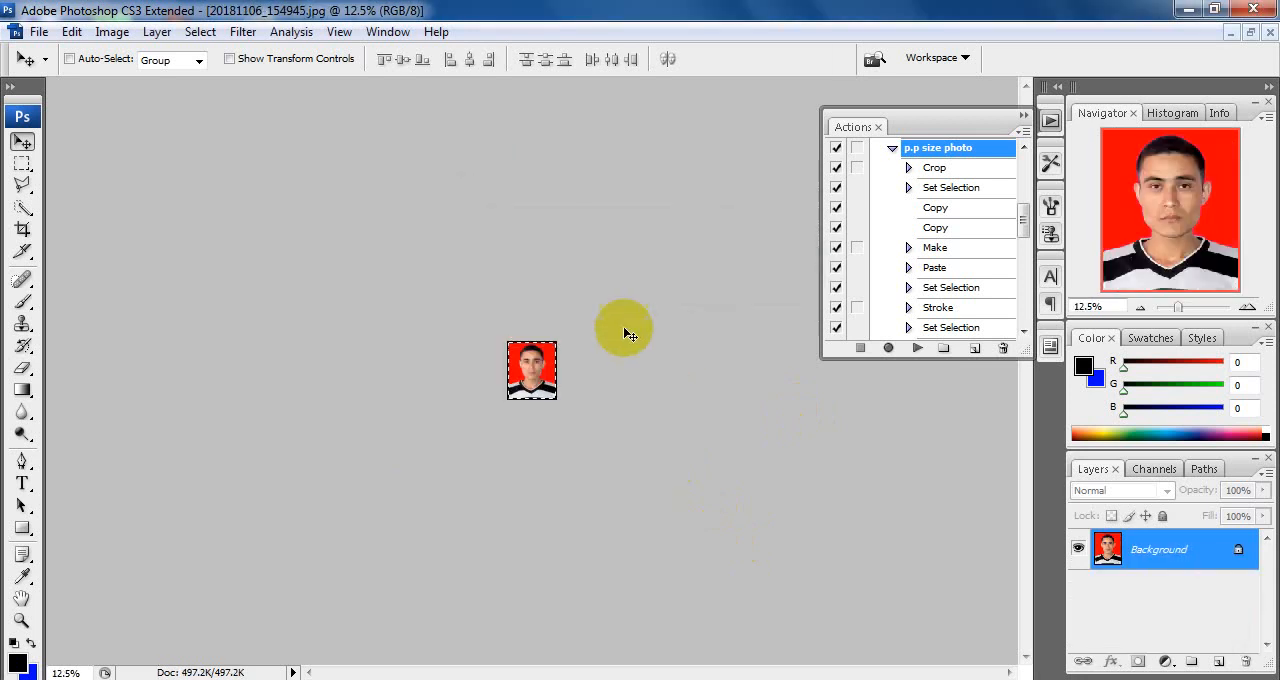
pyautogui.hotkey('ctrl', 'w')
pyautogui.click(626, 289)
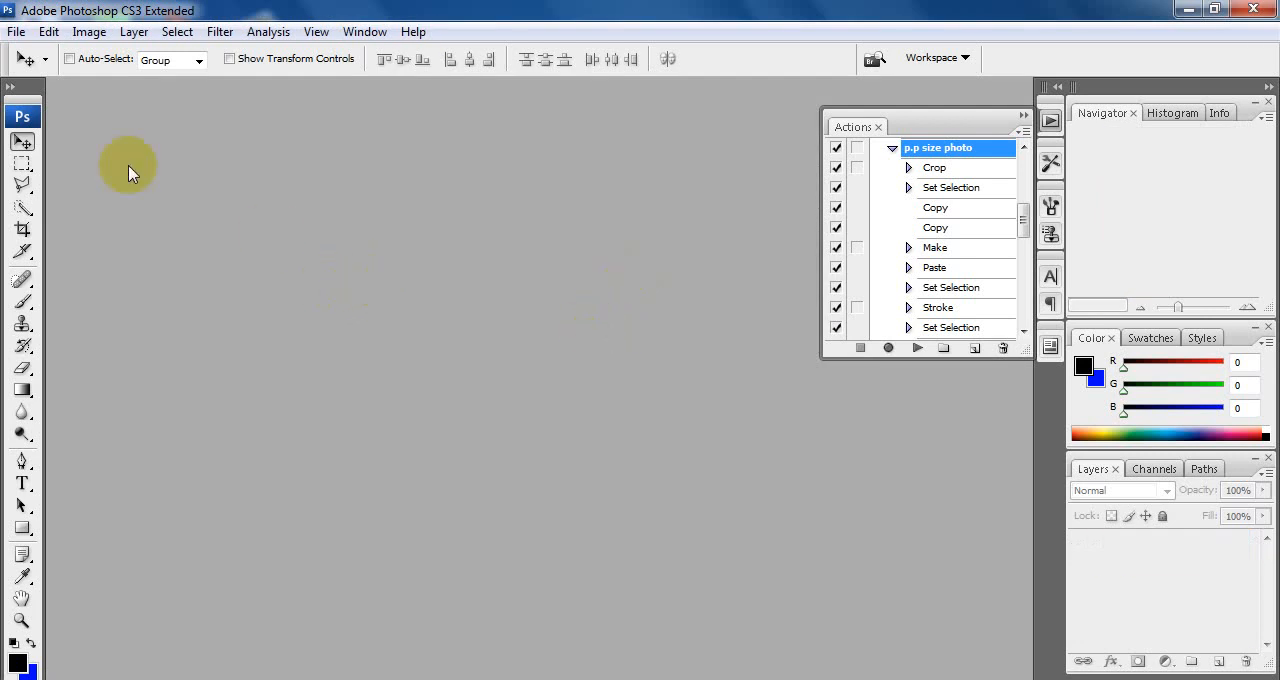
# Step: Open the JPEG photo 20181106_154645 from the Desktop
pyautogui.hotkey('ctrl', 'o')
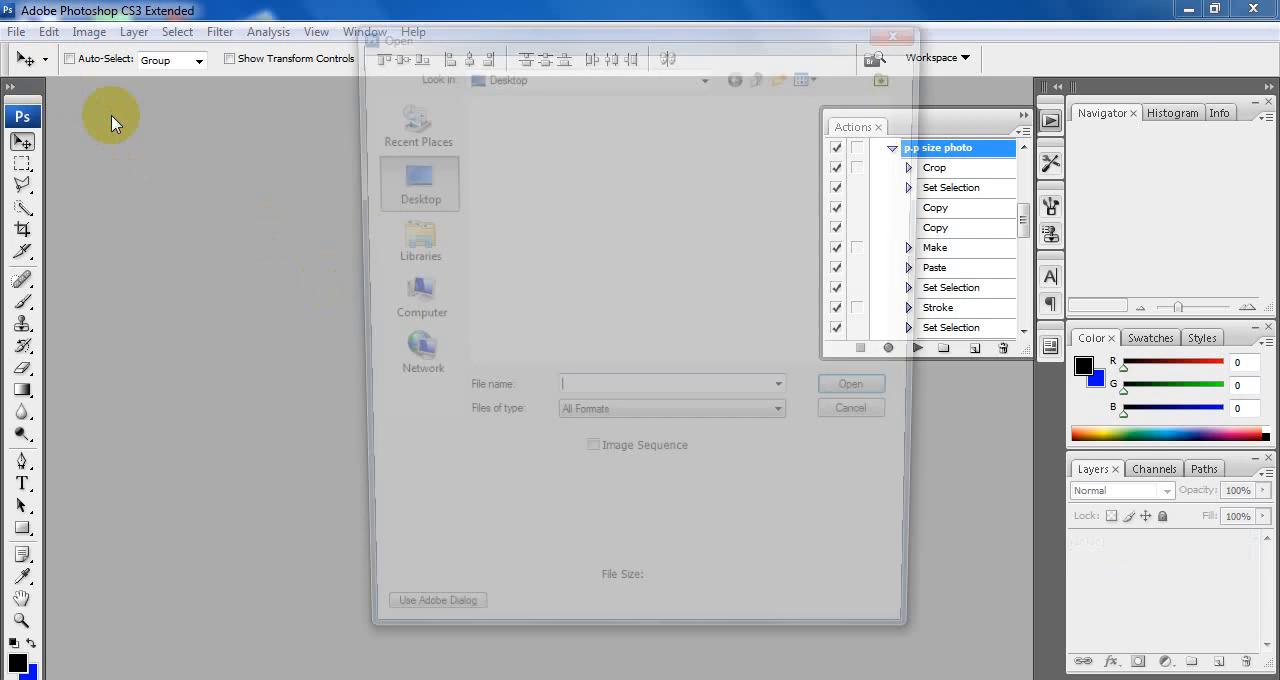
pyautogui.moveTo(897, 143); pyautogui.dragTo(896, 268)
pyautogui.click(519, 246)
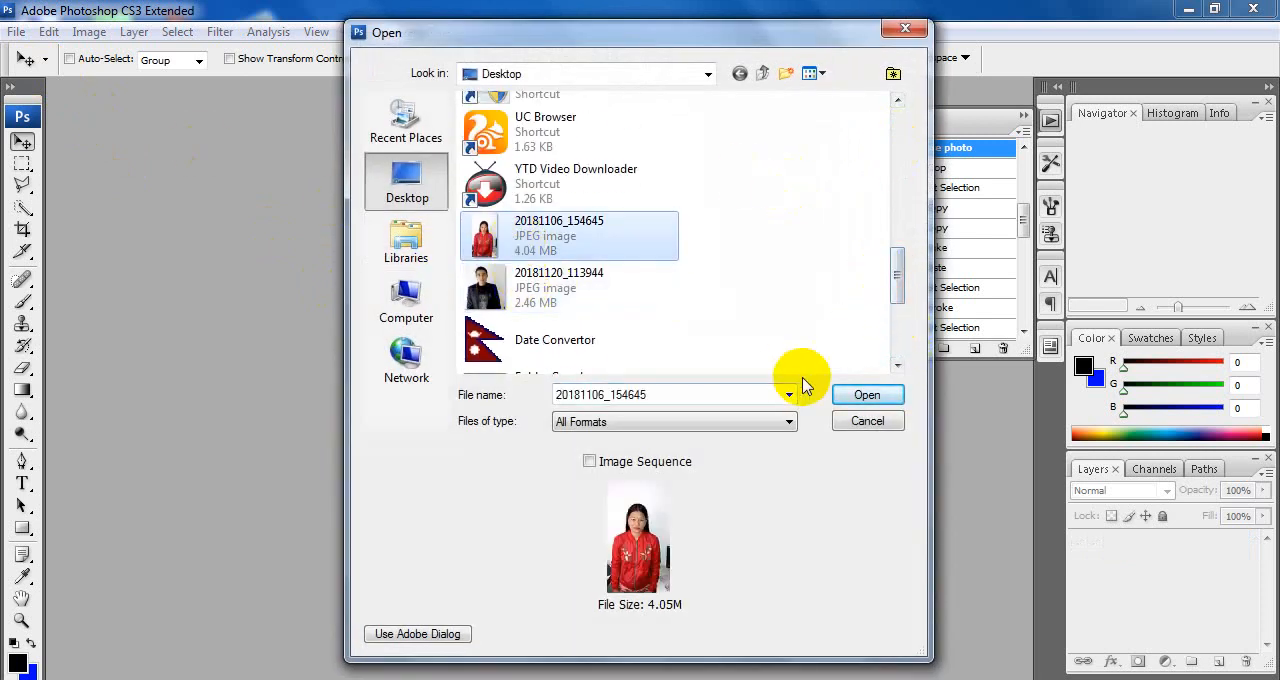
pyautogui.click(855, 397)
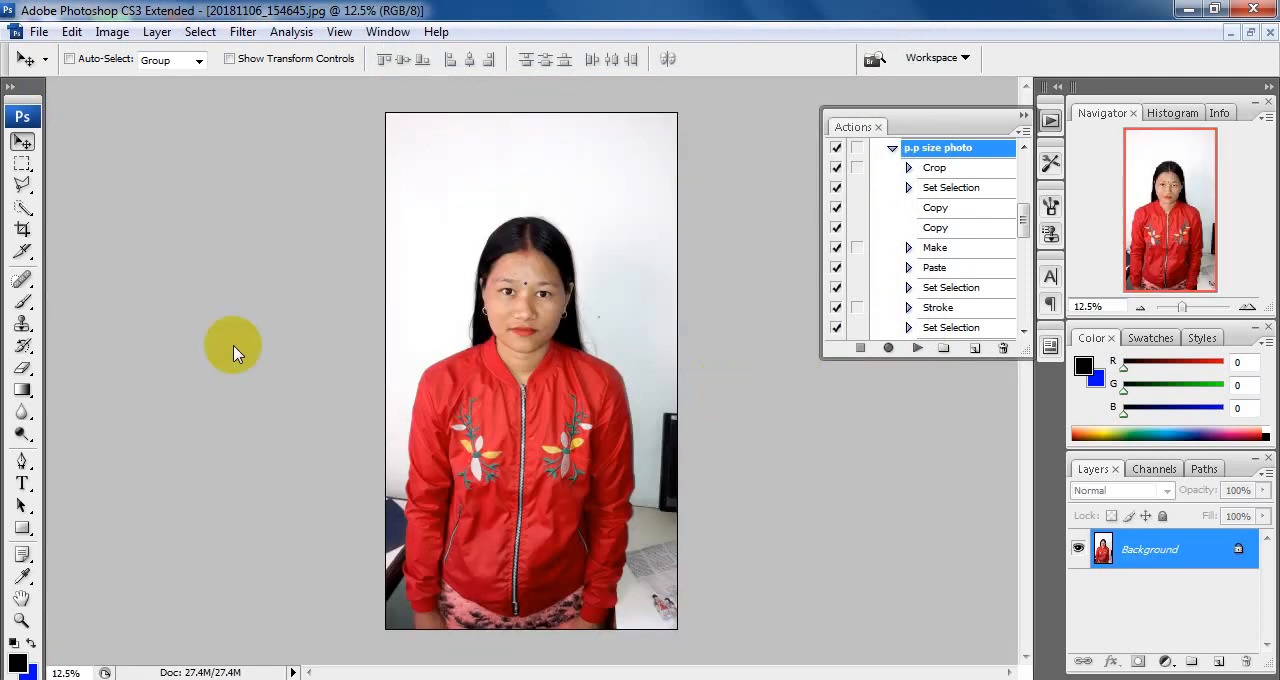
# Step: Activate the Crop tool and play the "p.p size photo" action on the red-jacket portrait
pyautogui.click(22, 231)
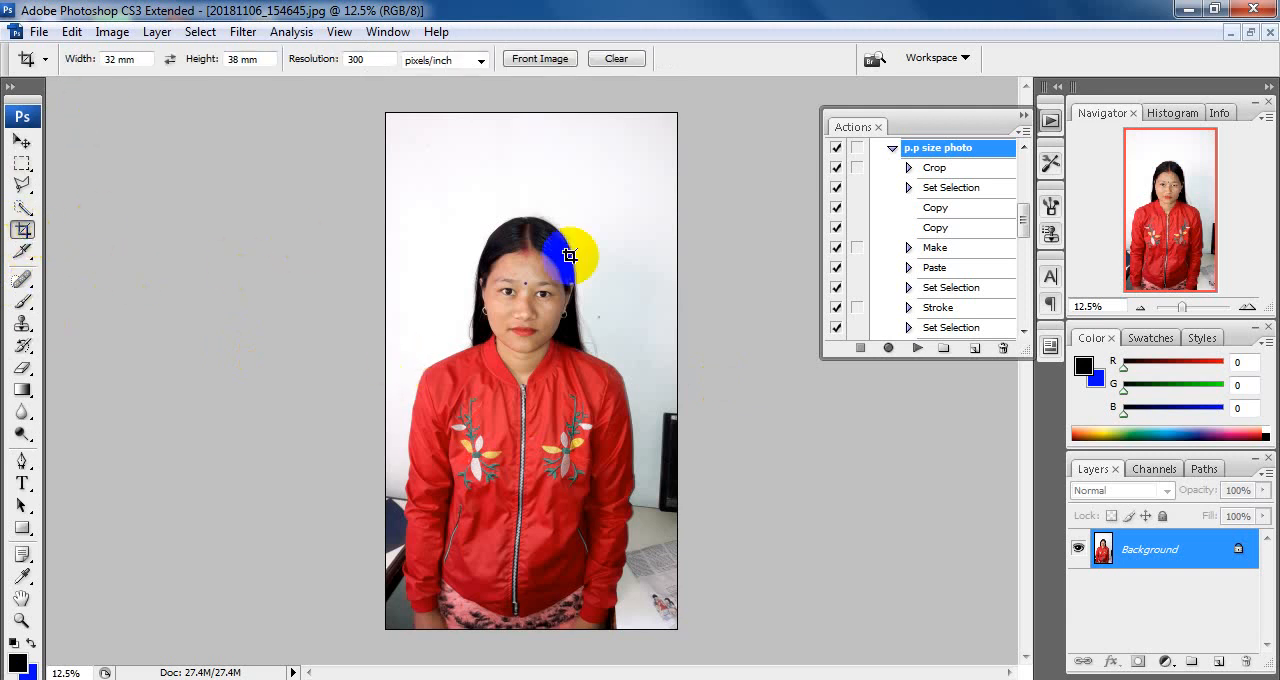
pyautogui.click(917, 348)
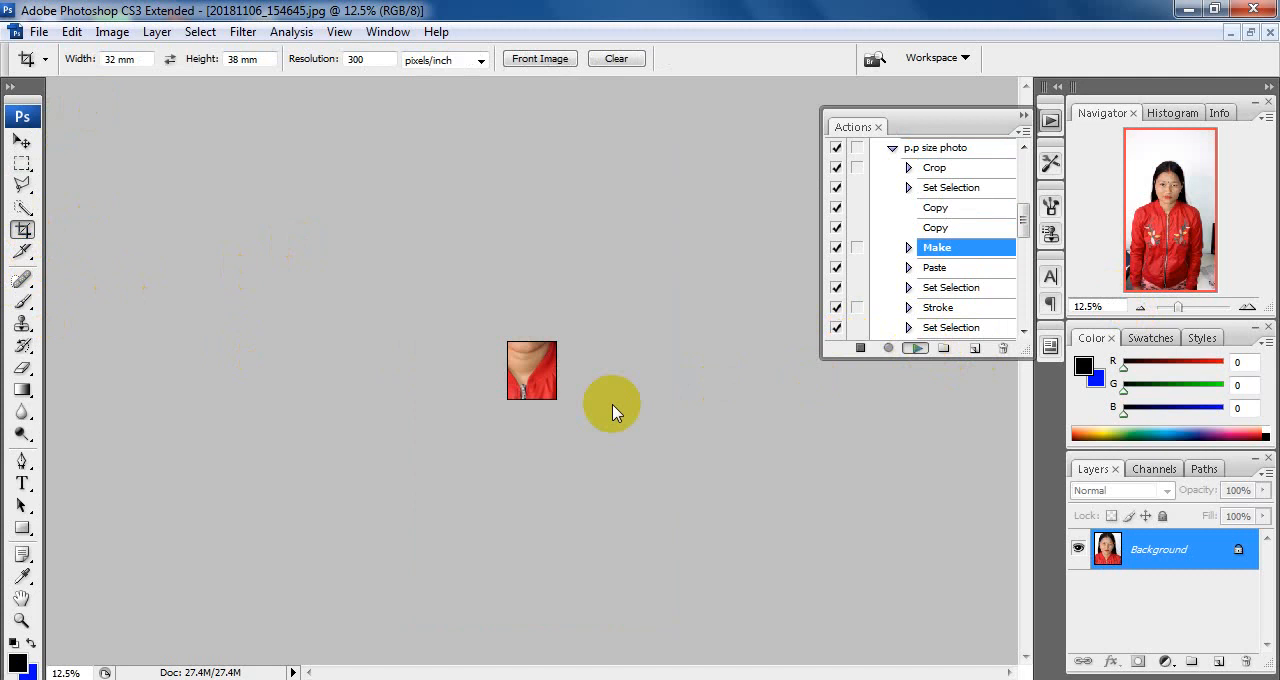